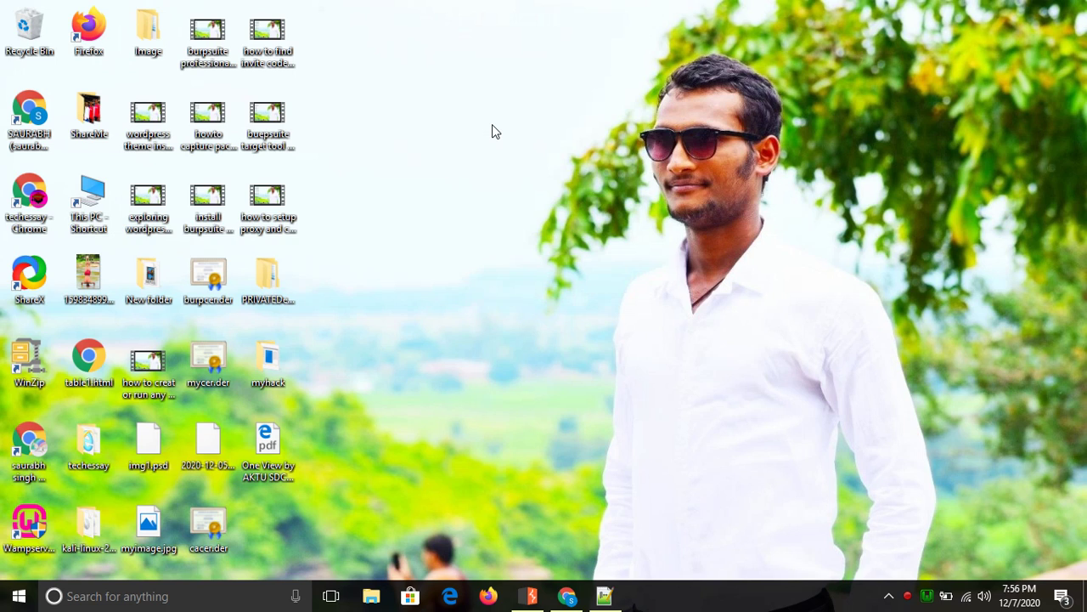
right_click(467, 73)
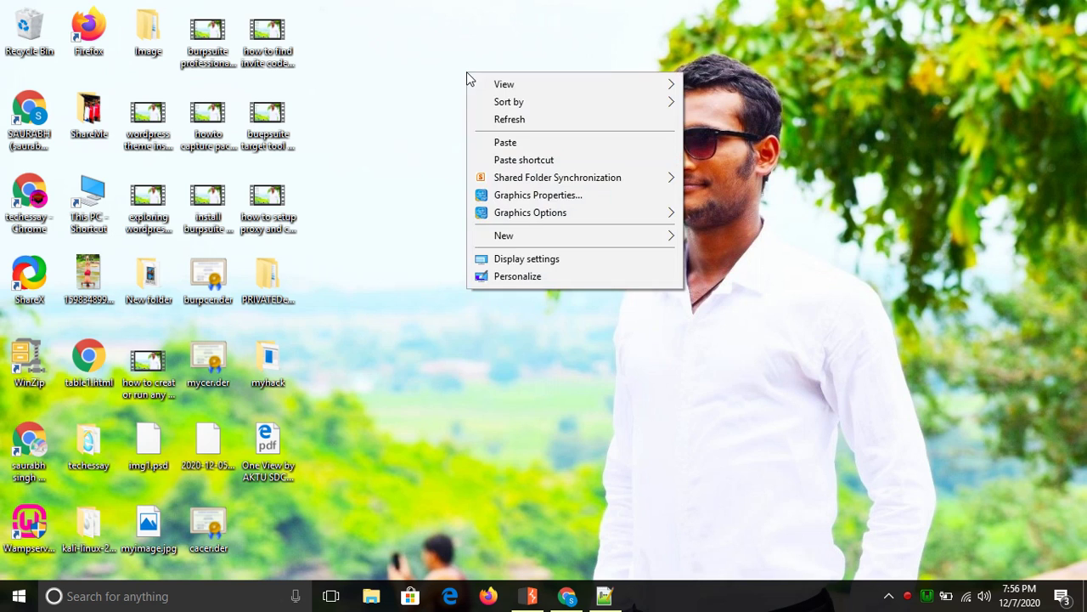
left_click(510, 120)
right_click(510, 120)
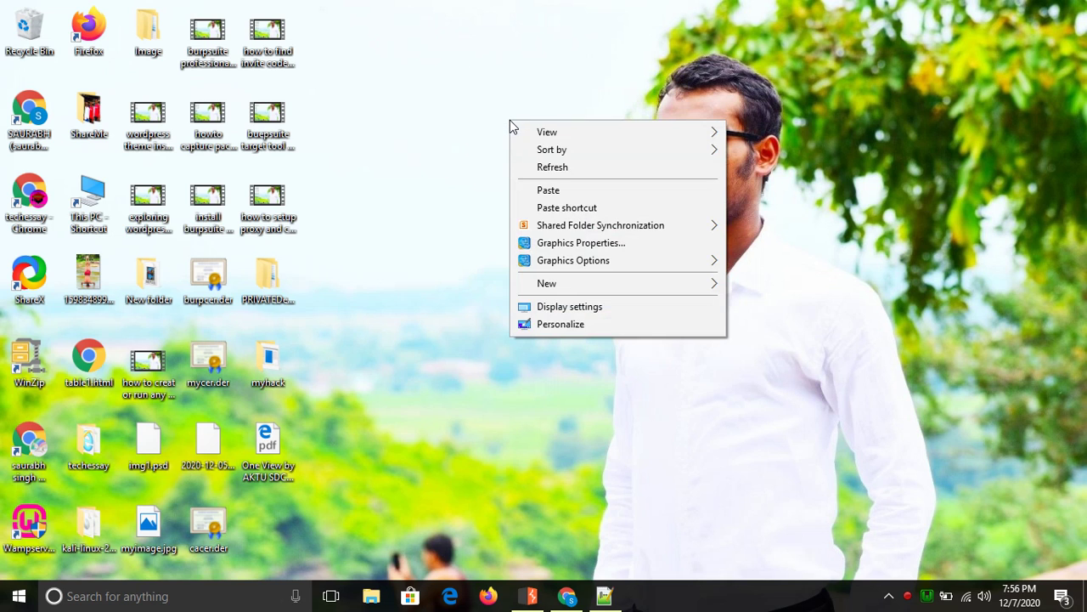
left_click(549, 170)
right_click(549, 170)
left_click(574, 213)
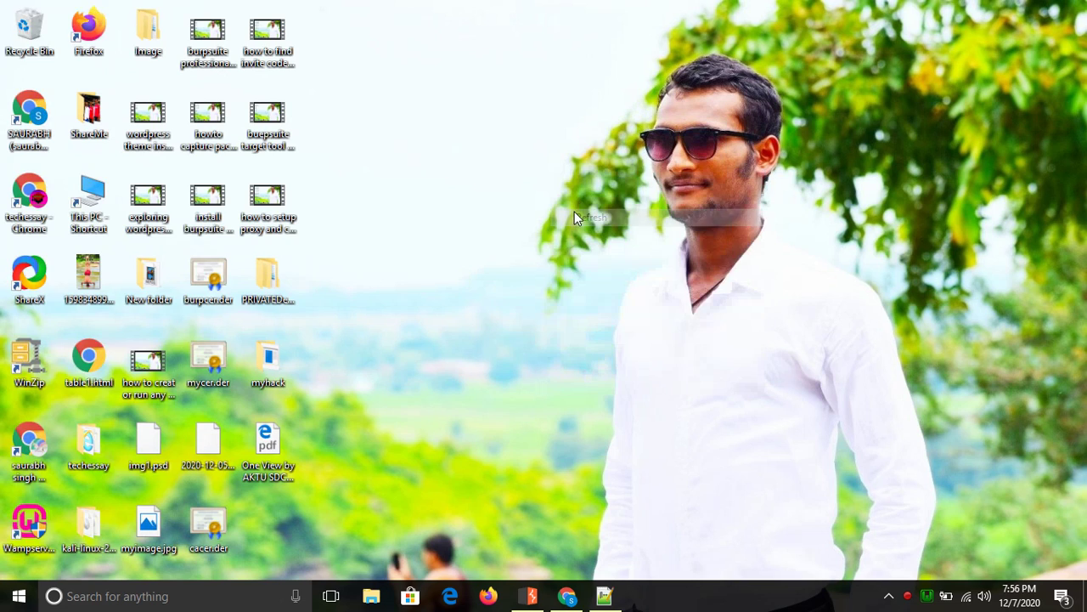
- Switch to Chrome and search Google for "download bwapp" in a new tab
left_click(566, 596)
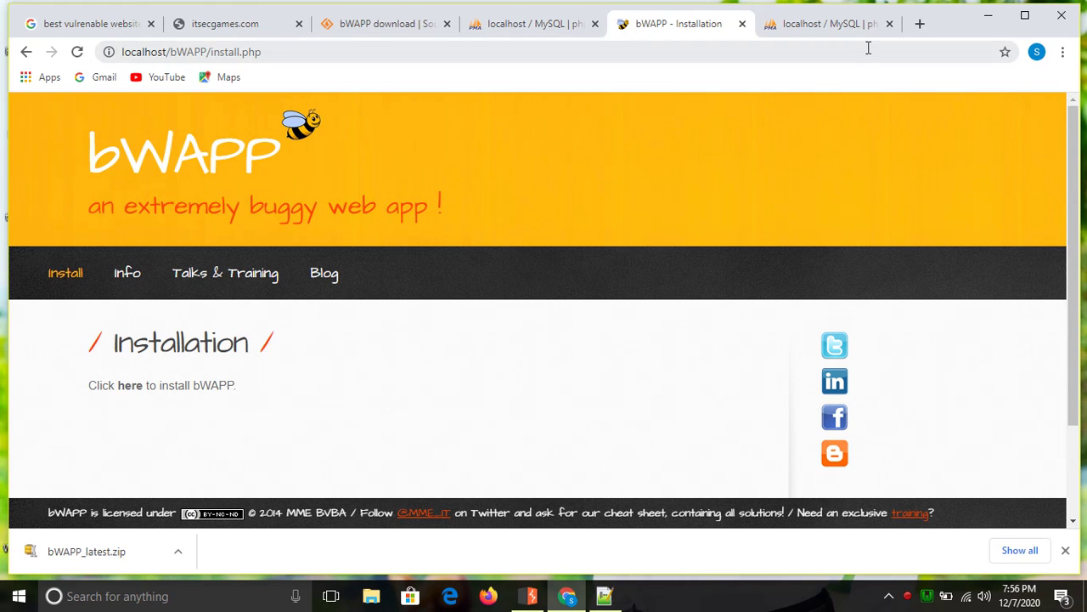
left_click(915, 30)
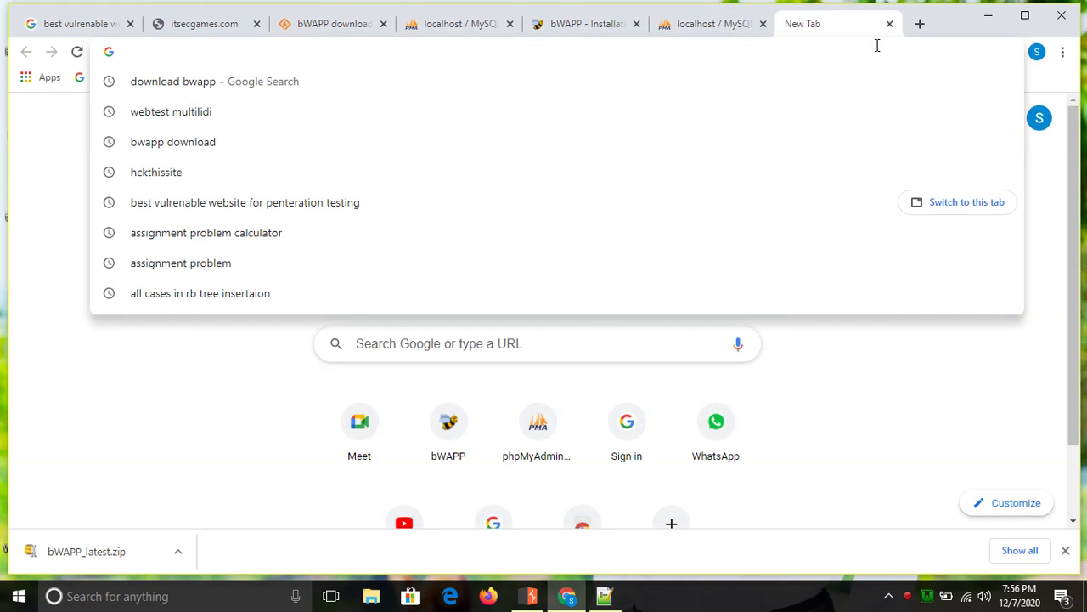
type("dowam")
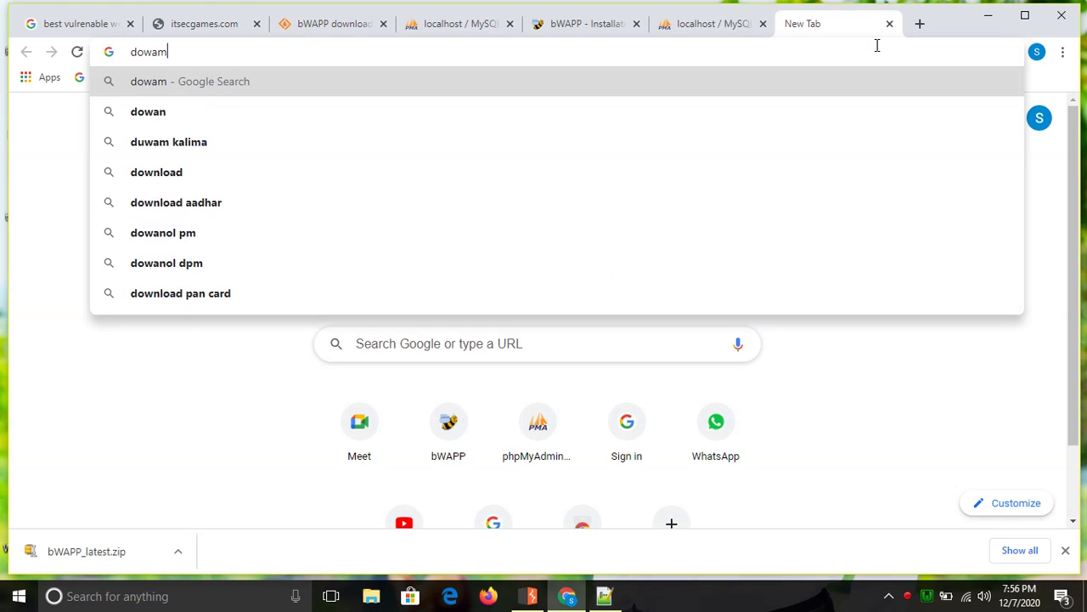
key("BackSpace")
type("load ")
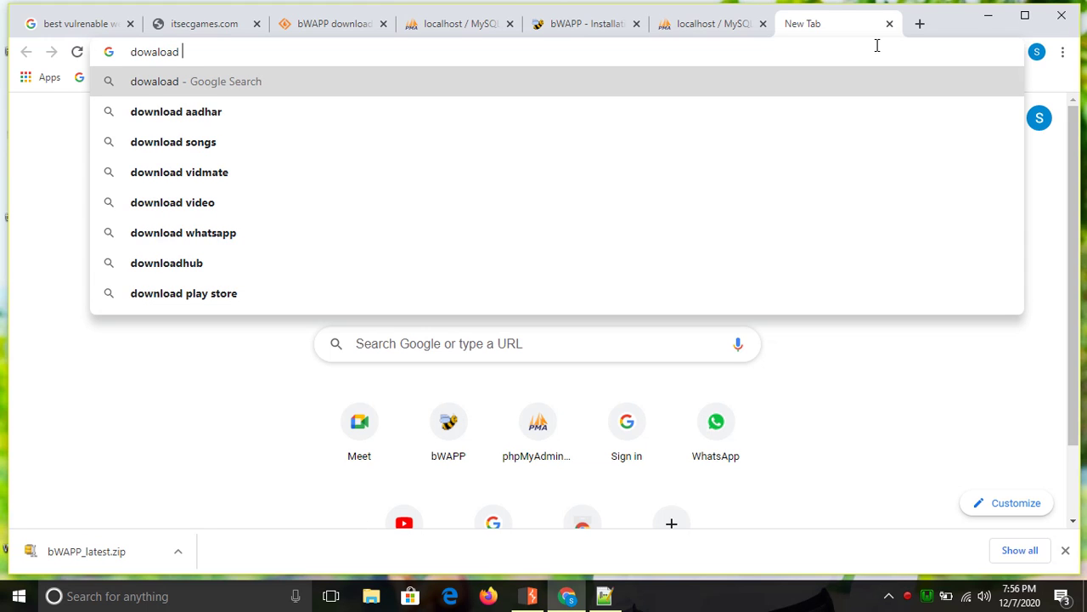
type("bWAPO")
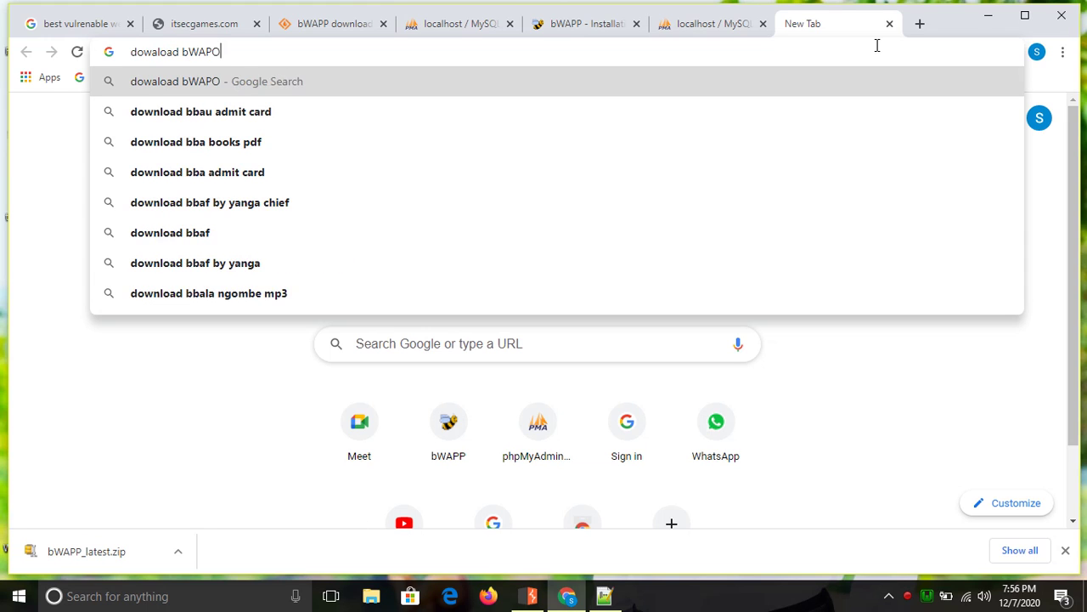
type("P")
key("BackSpace")
key("BackSpace")
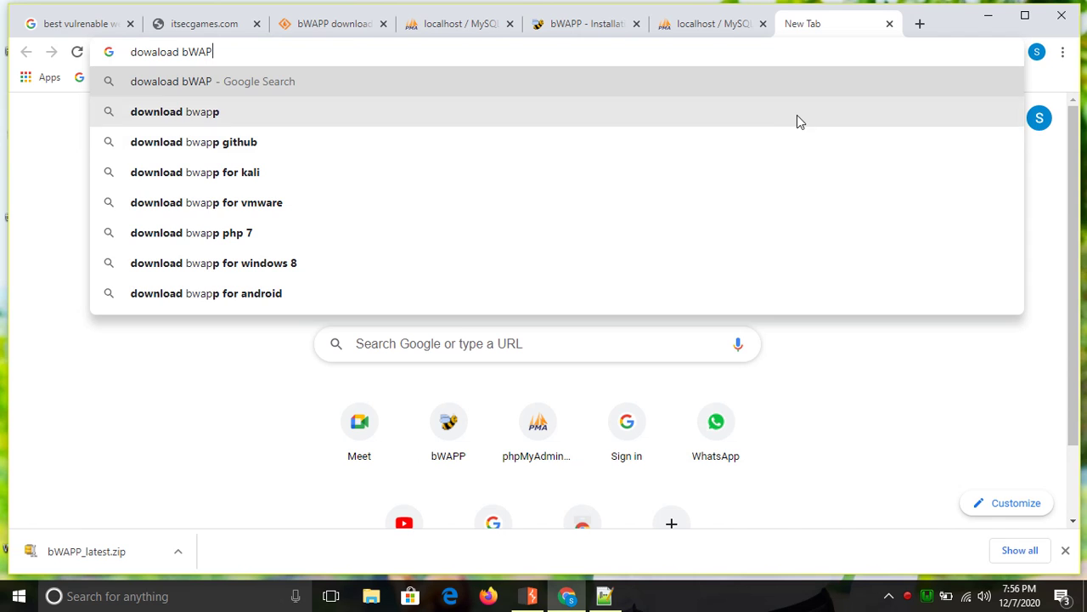
left_click(798, 113)
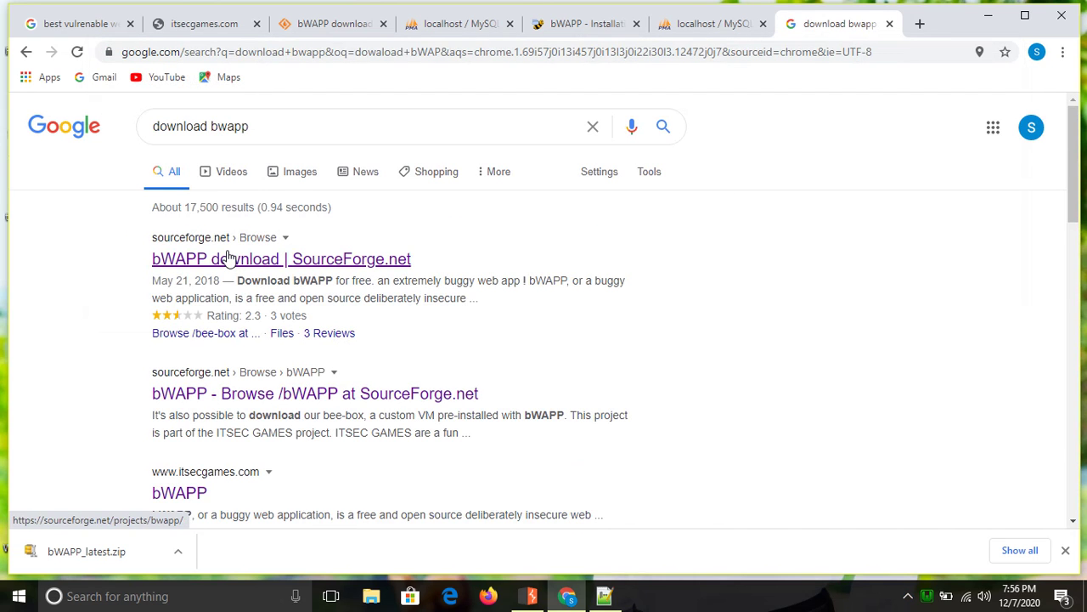
- Download the latest version of bWAPP from its SourceForge files page and show the browser's downloads list
left_click(214, 375)
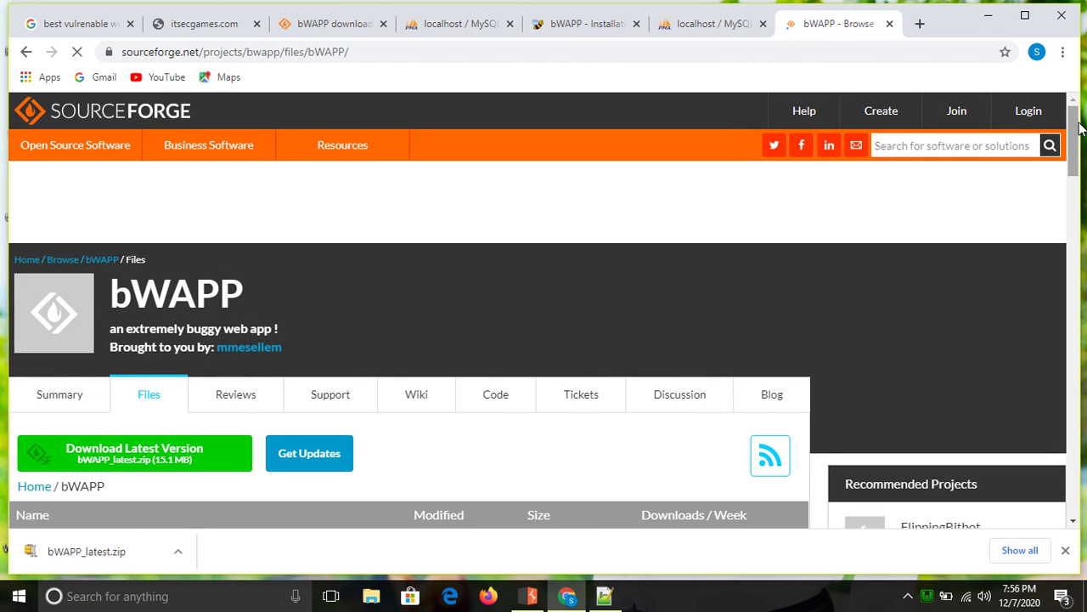
scroll(353, 151, "down", 1)
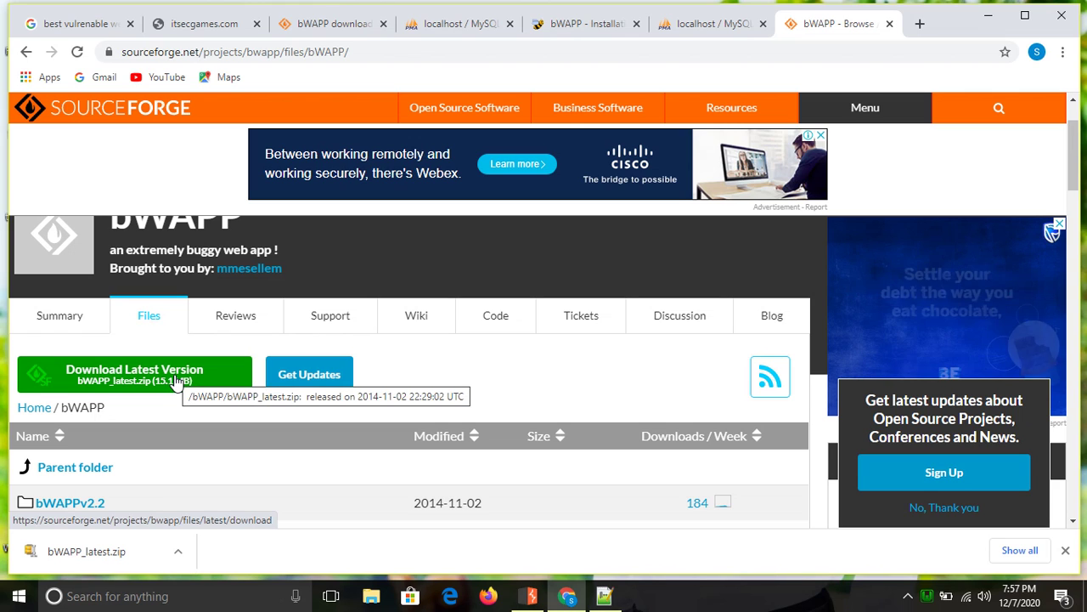
left_click(175, 382)
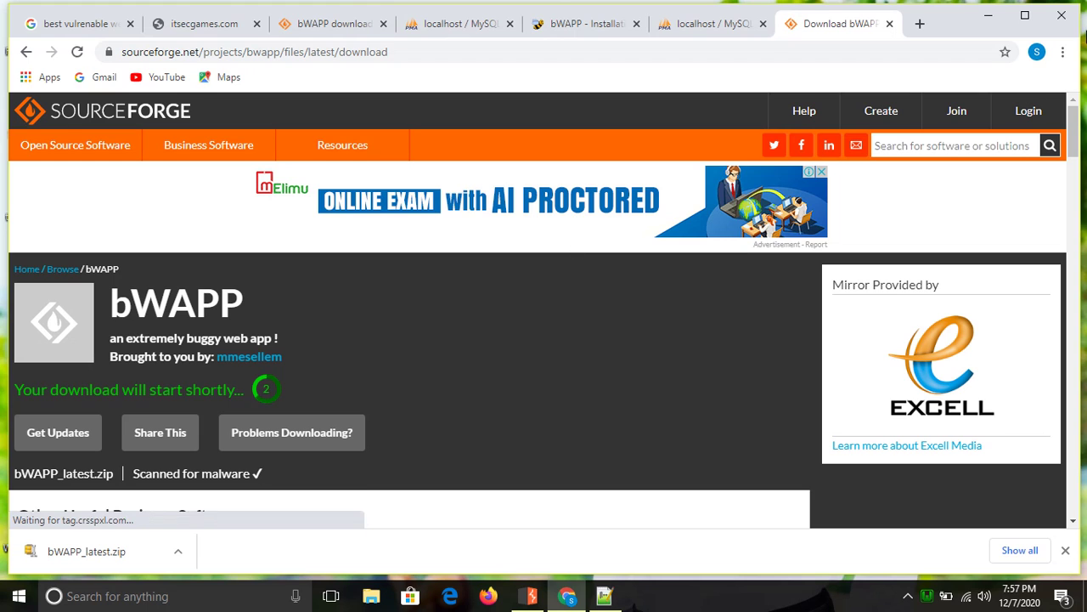
left_click(1063, 52)
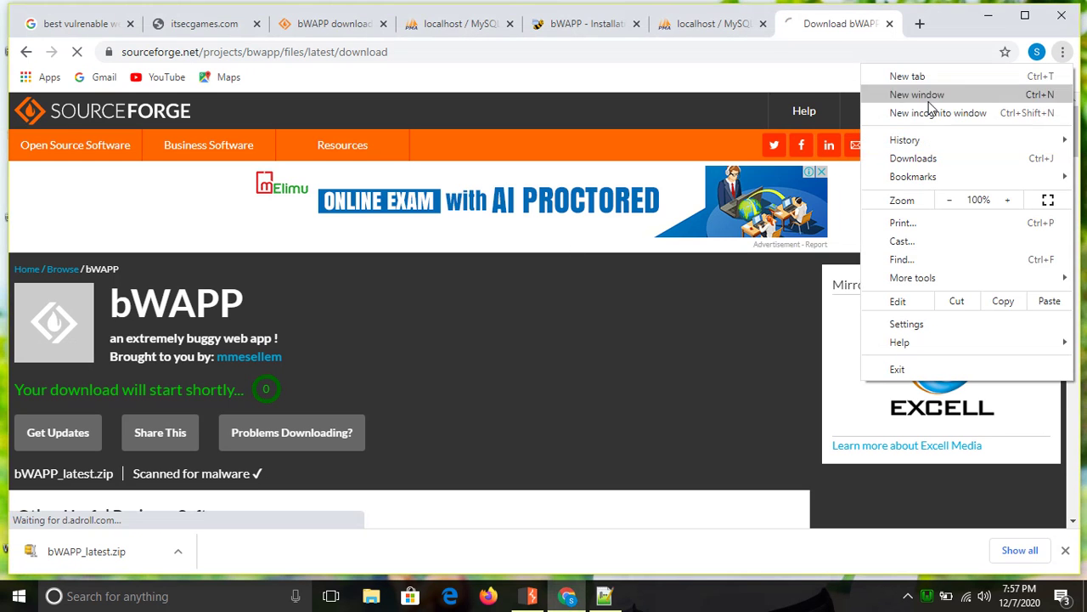
left_click(914, 158)
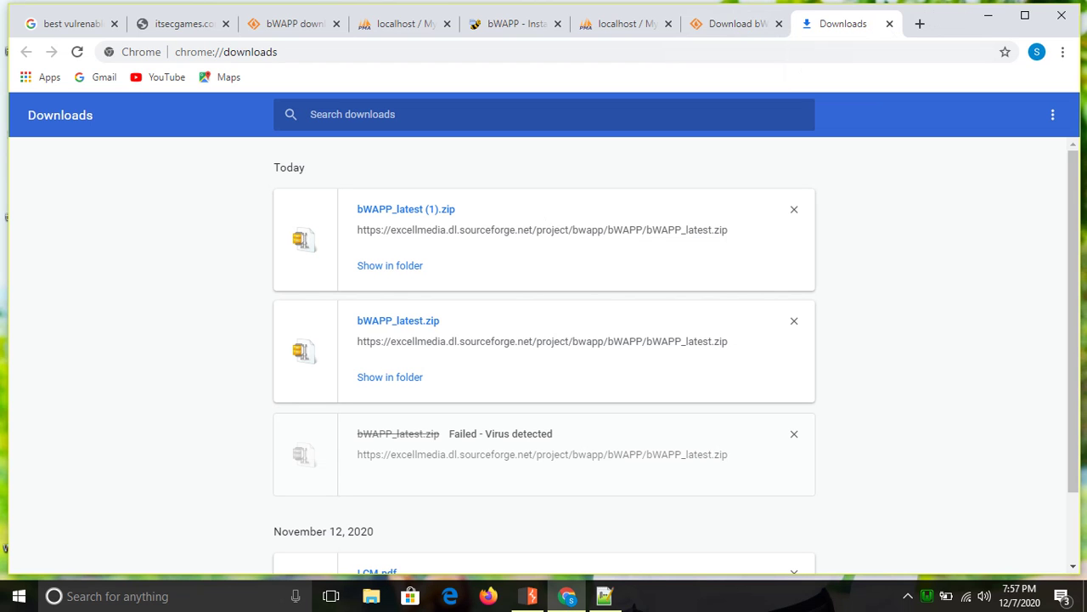
- Minimize the browser, switch to File Explorer and search the Downloads folder for "bW"
left_click(988, 16)
right_click(869, 32)
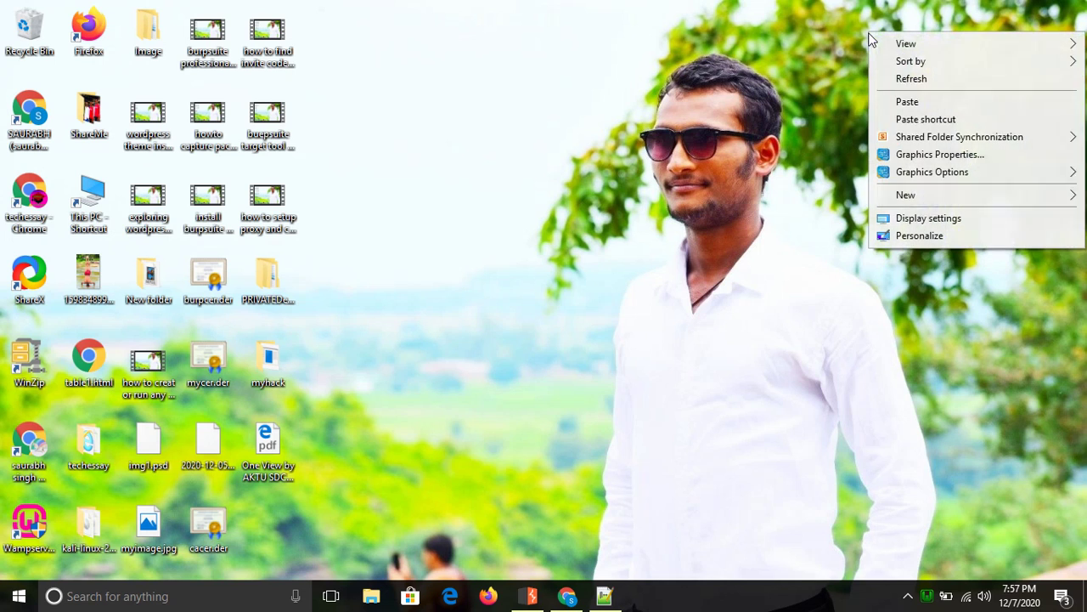
left_click(900, 78)
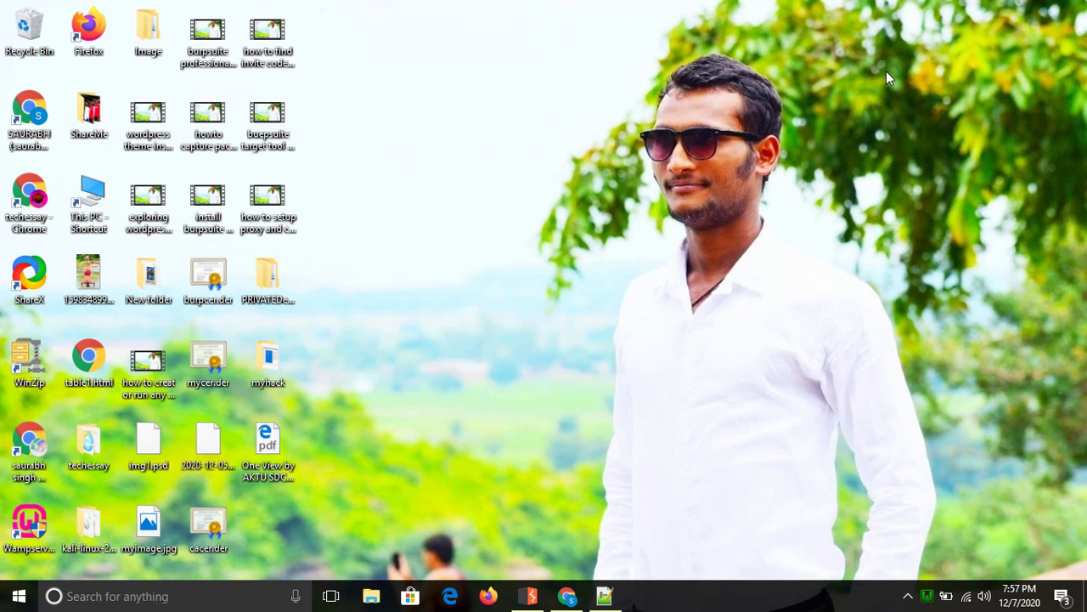
key("super+e")
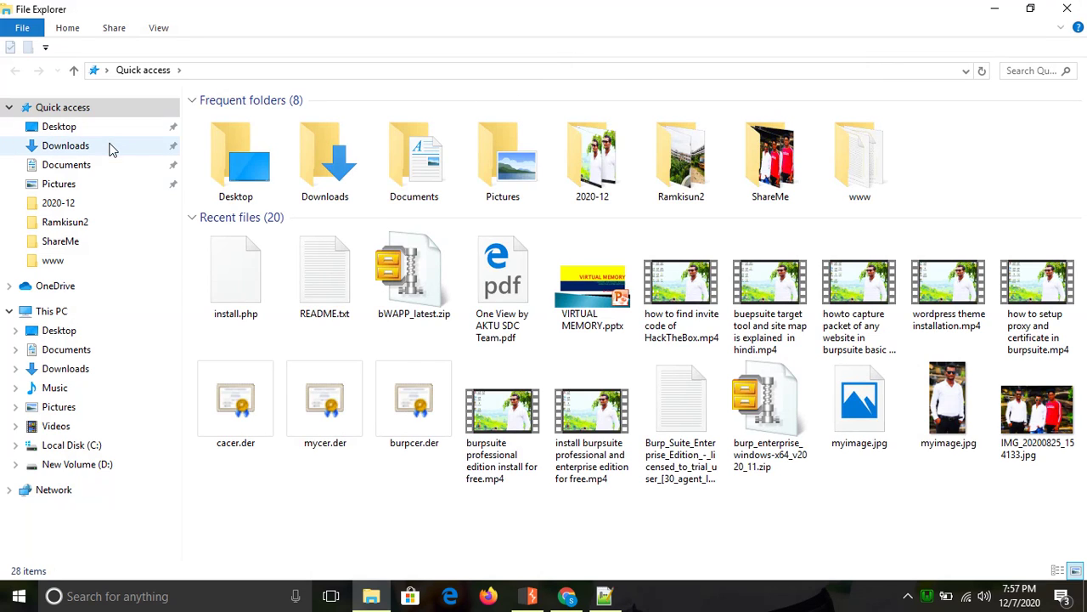
left_click(111, 150)
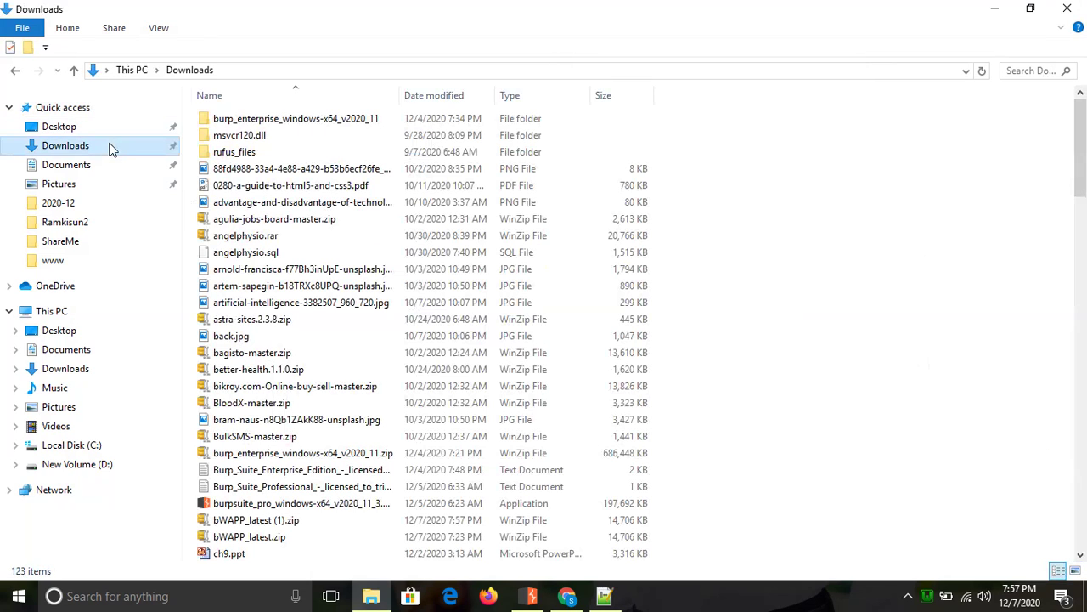
left_click(1023, 72)
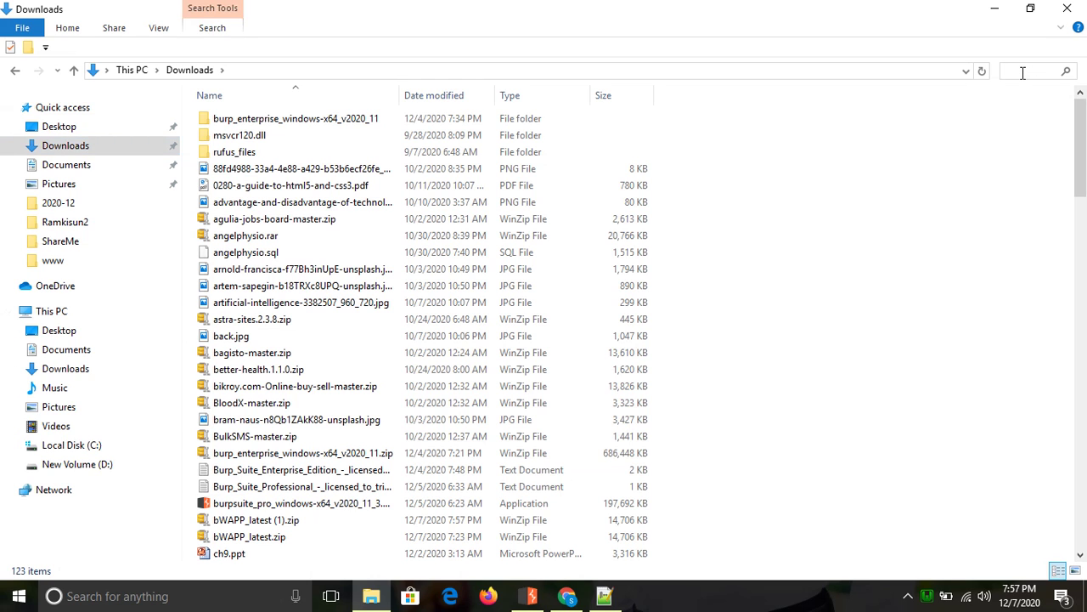
type("bW")
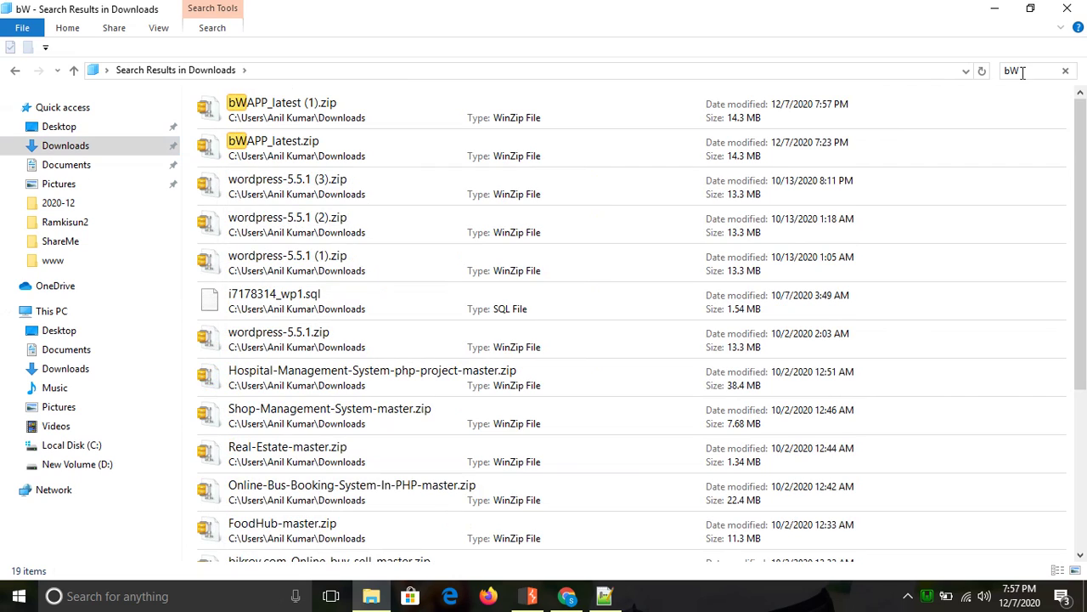
- Open the bWAPP_latest.zip archive with Windows Explorer and allow it in the security warning
right_click(643, 139)
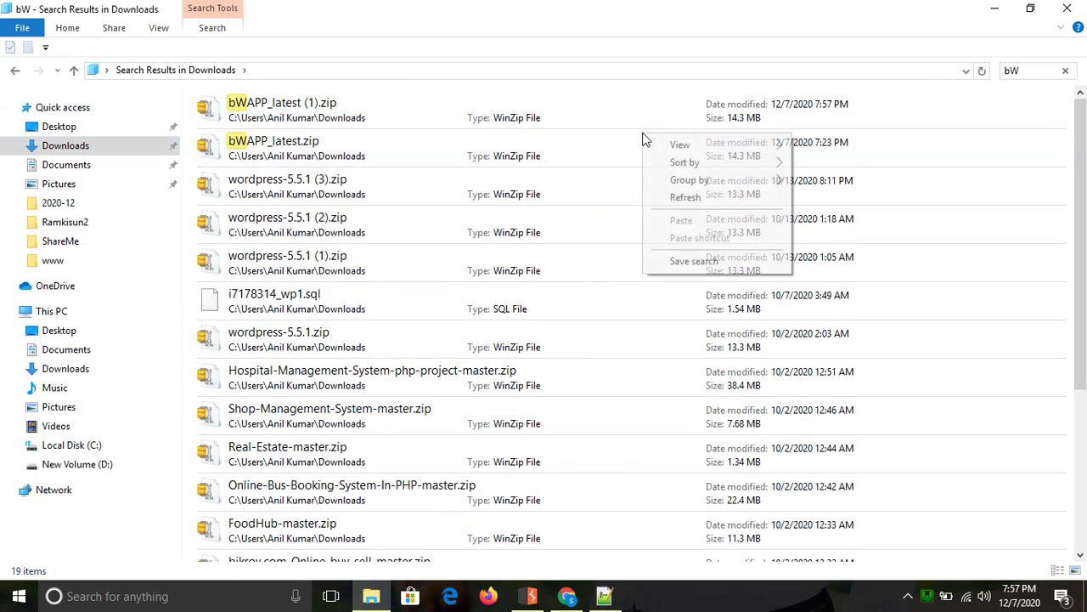
left_click(529, 137)
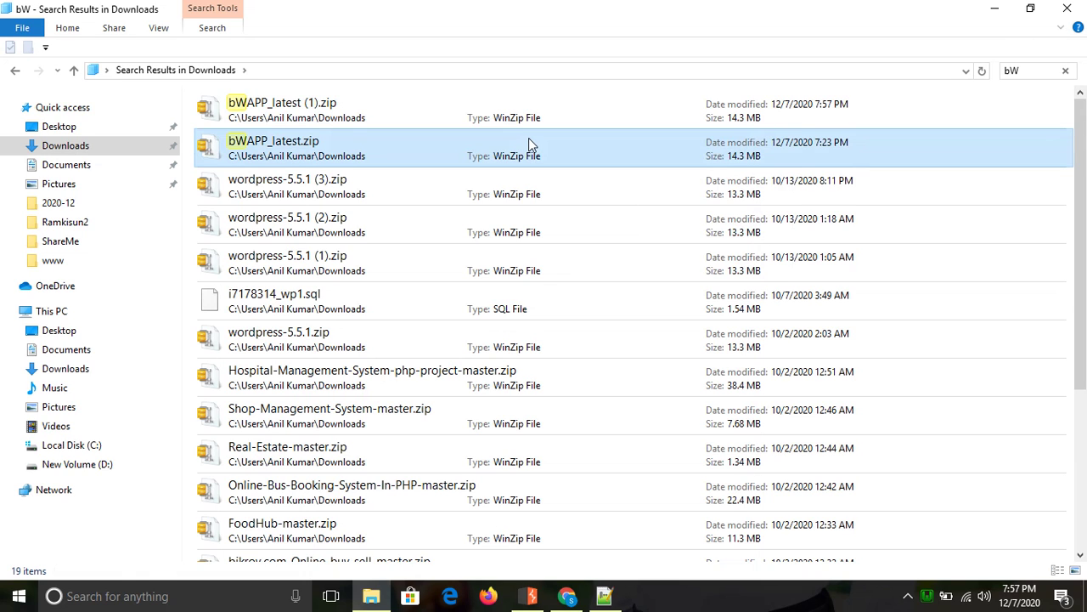
right_click(529, 142)
mouse_move(654, 244)
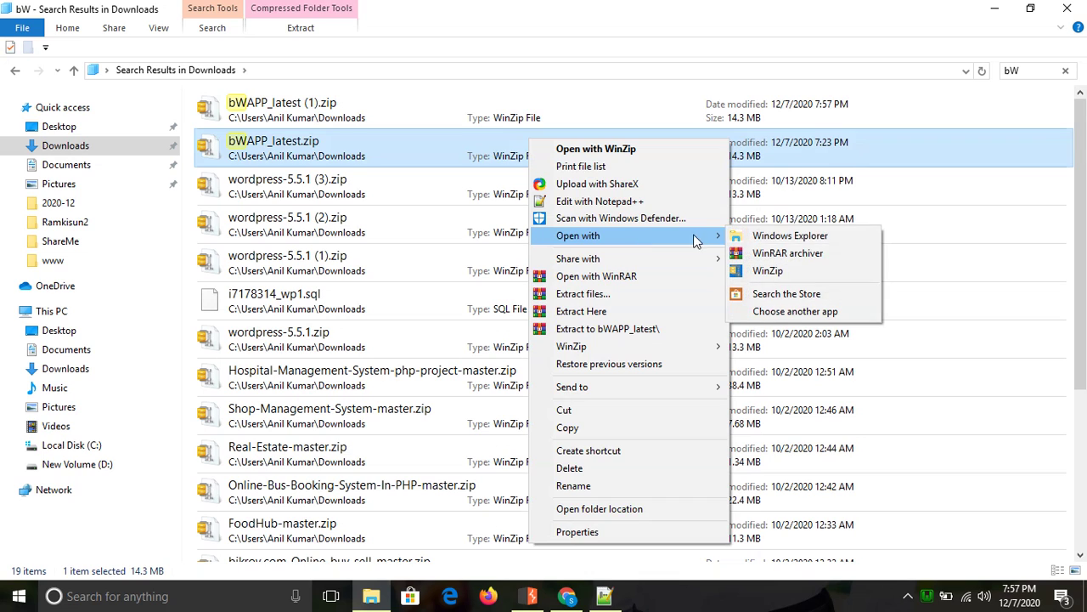
left_click(752, 237)
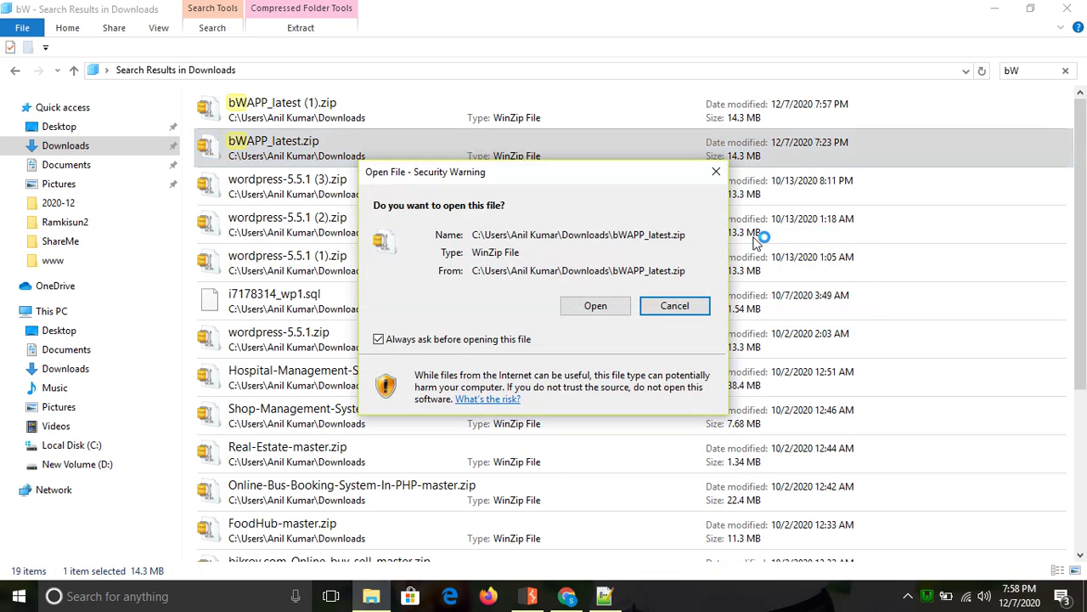
left_click(600, 306)
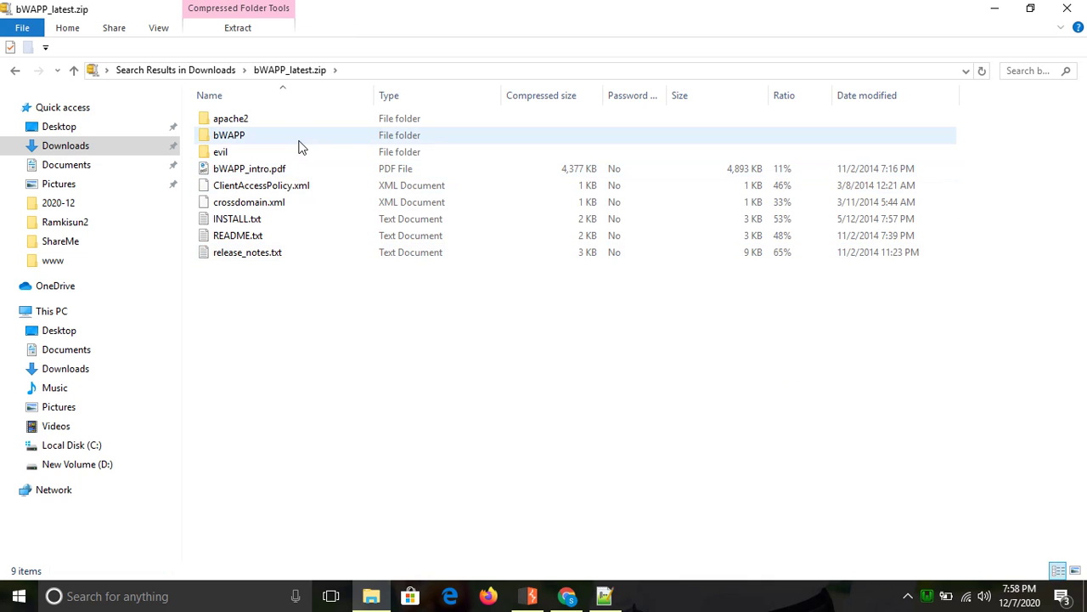
- Copy the bWAPP folder from the opened archive and minimize the File Explorer window
right_click(349, 142)
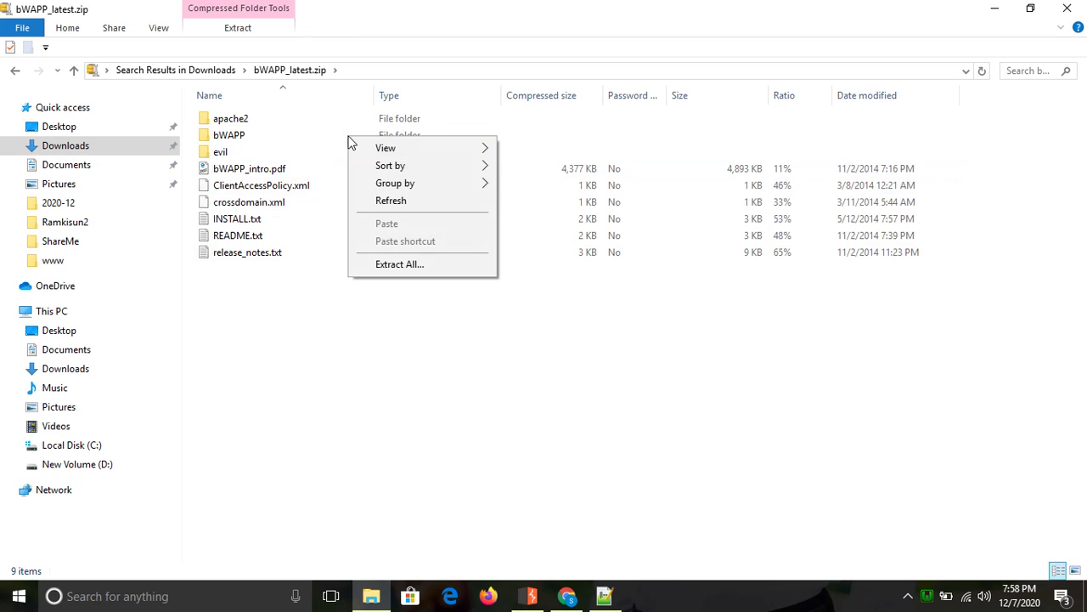
right_click(294, 136)
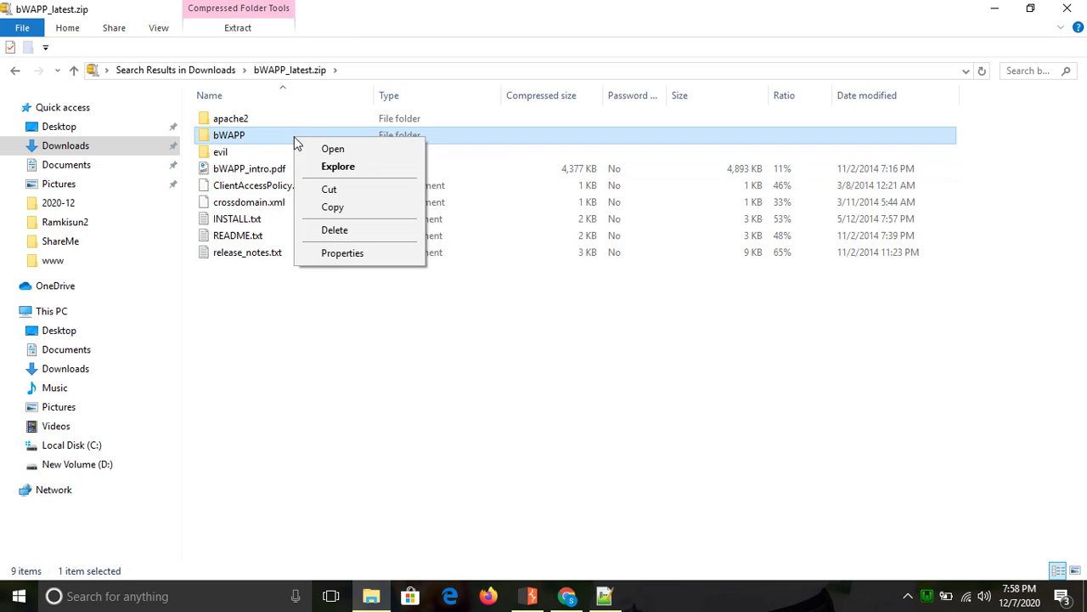
left_click(332, 207)
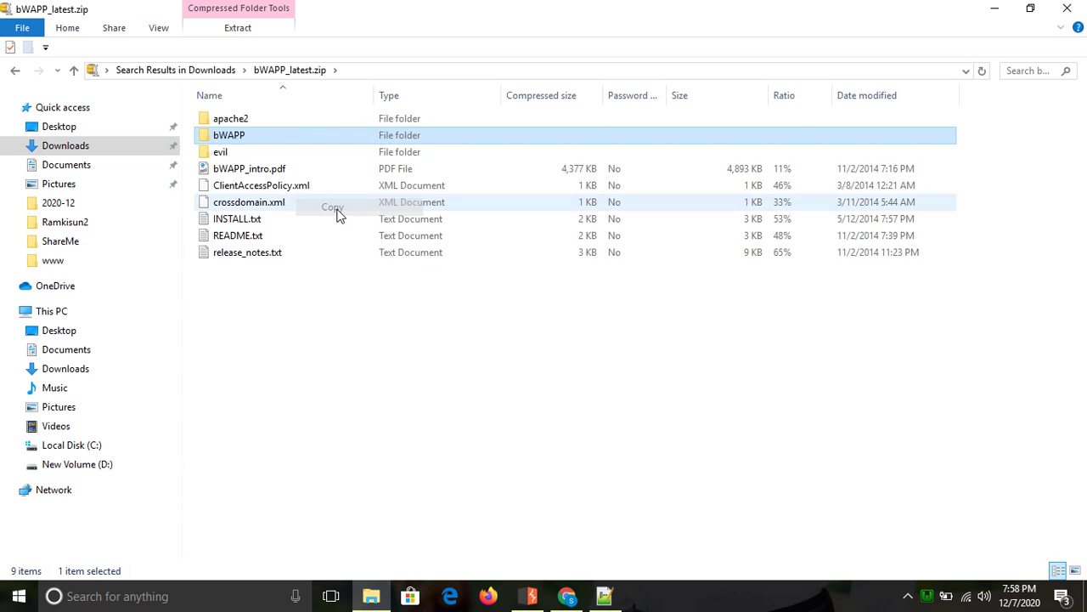
left_click(1005, 9)
right_click(590, 90)
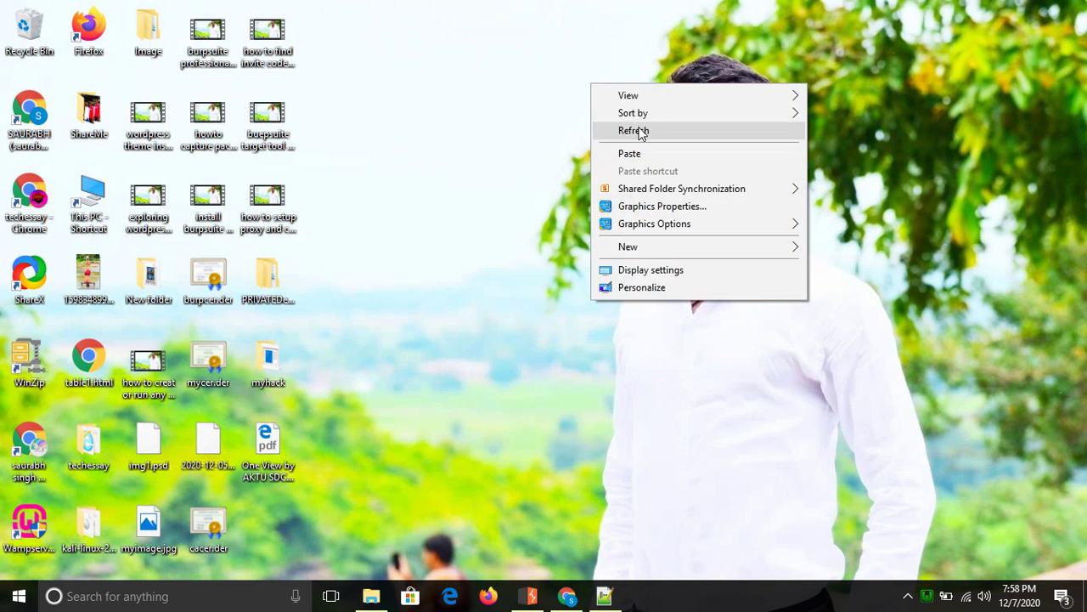
left_click(639, 132)
right_click(639, 127)
left_click(702, 175)
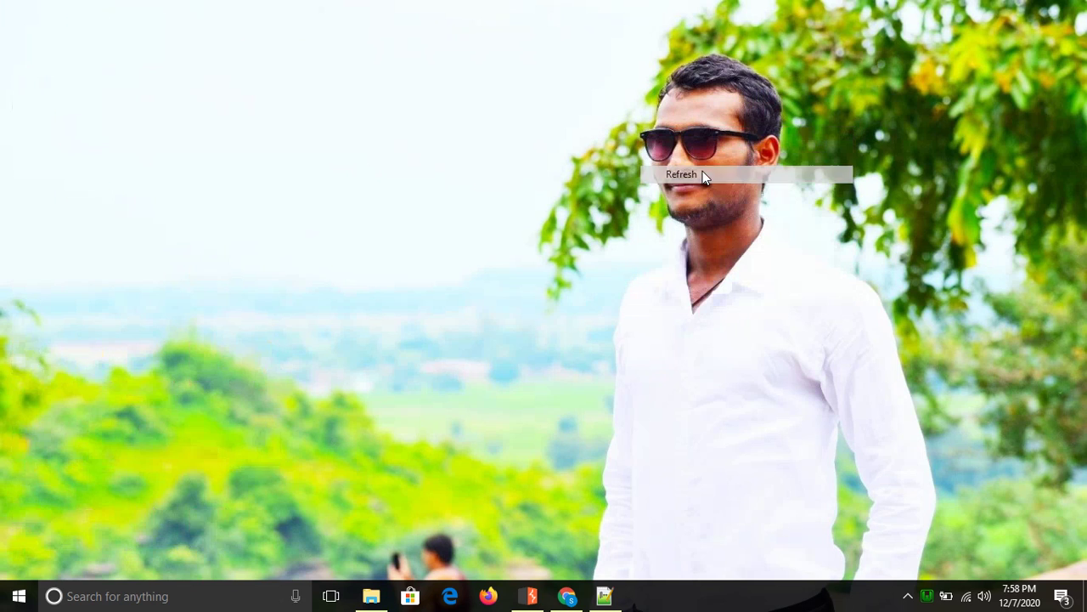
right_click(821, 290)
left_click(868, 342)
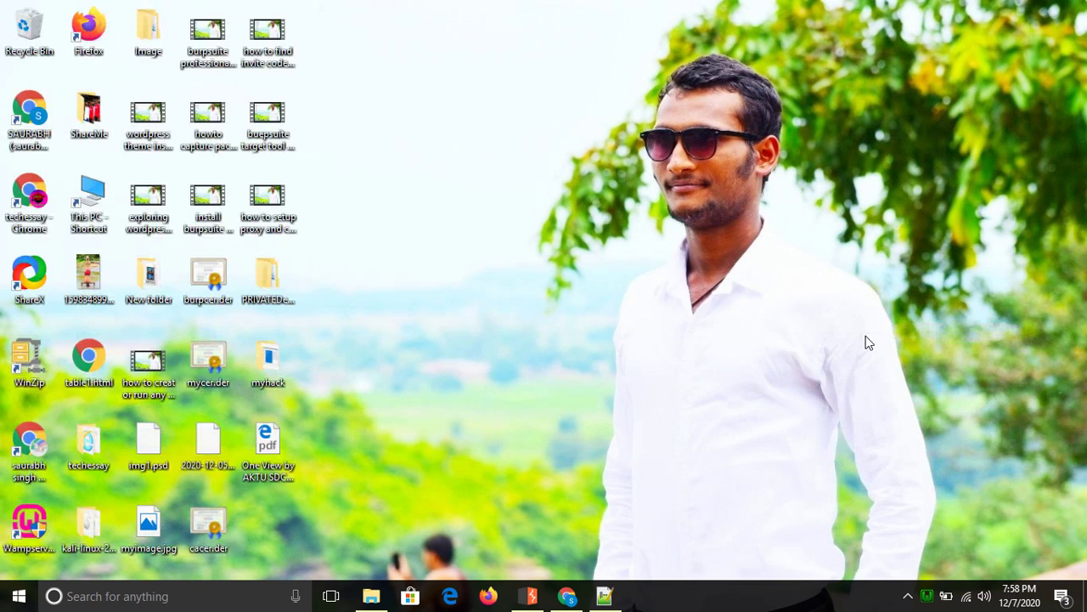
right_click(488, 228)
left_click(533, 276)
right_click(520, 137)
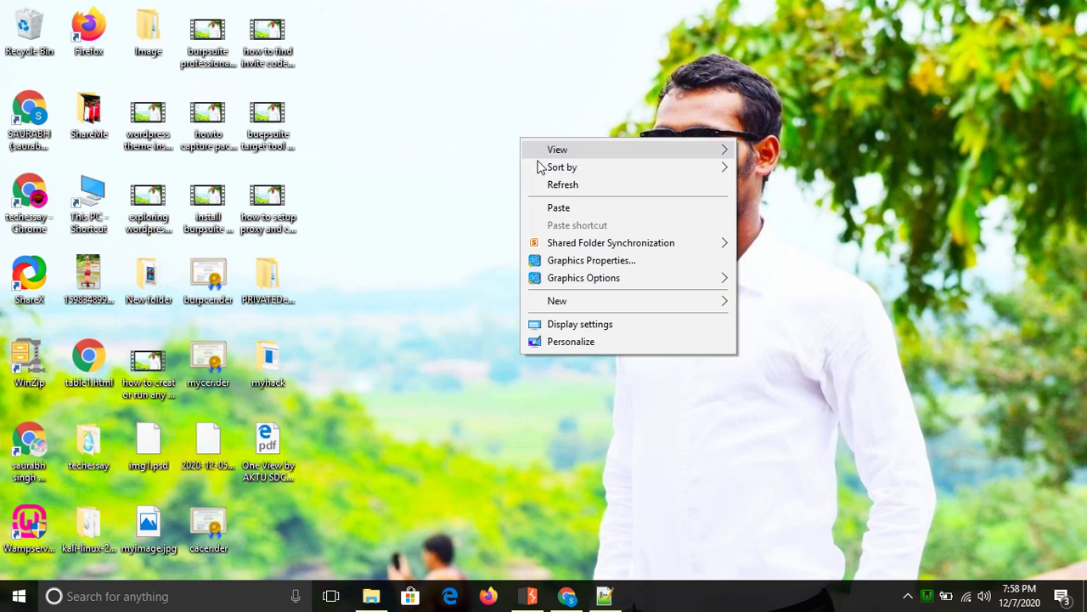
left_click(577, 190)
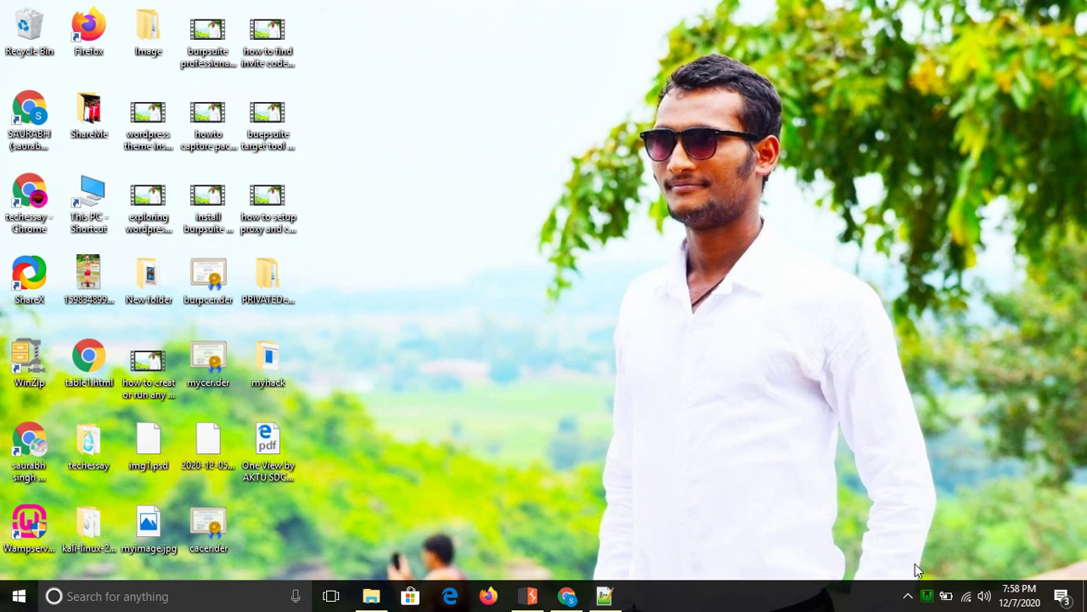
- Open WampServer's www directory and go into the admin folder inside the bWAPP folder
left_click(927, 595)
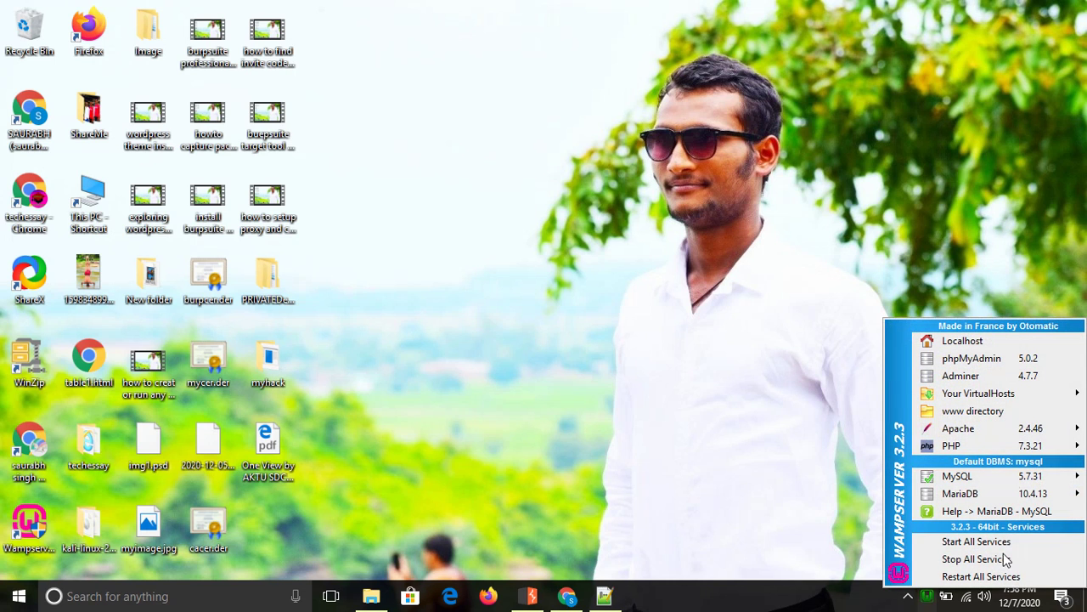
left_click(985, 411)
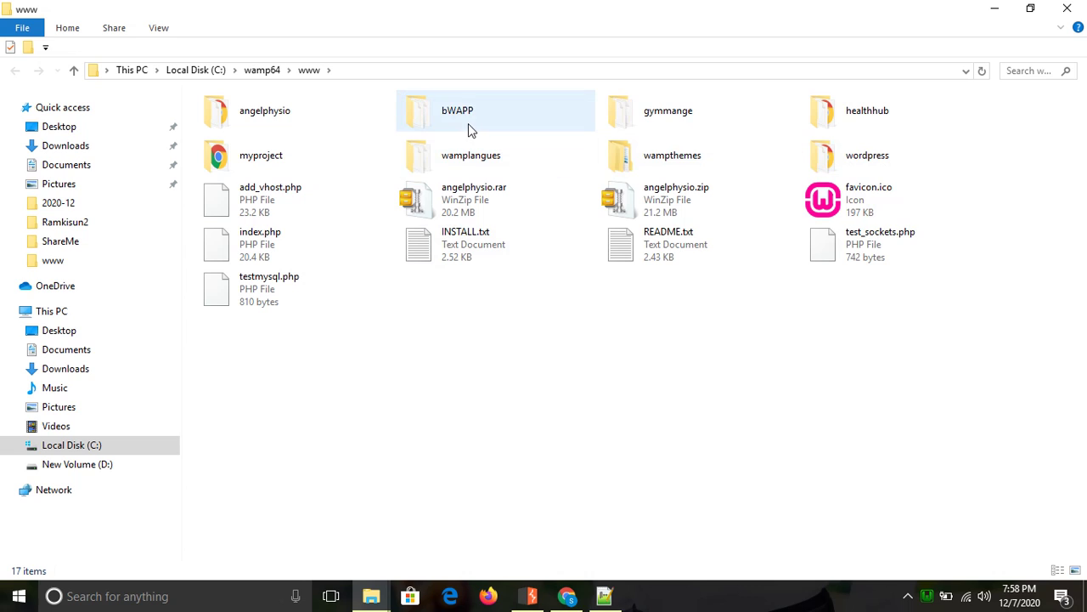
mouse_move(497, 120)
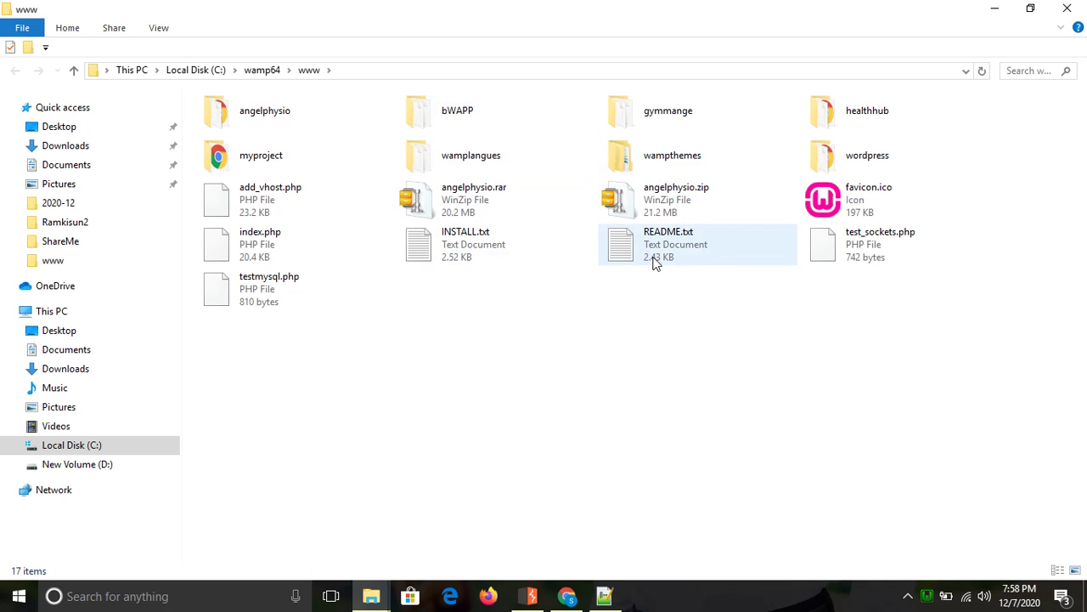
double_click(457, 128)
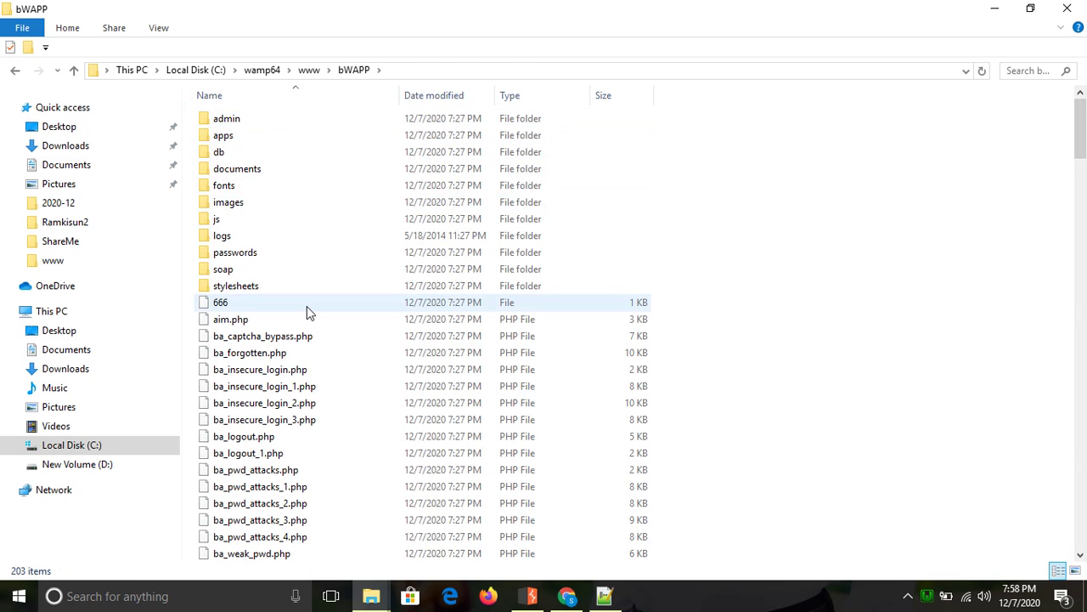
double_click(403, 126)
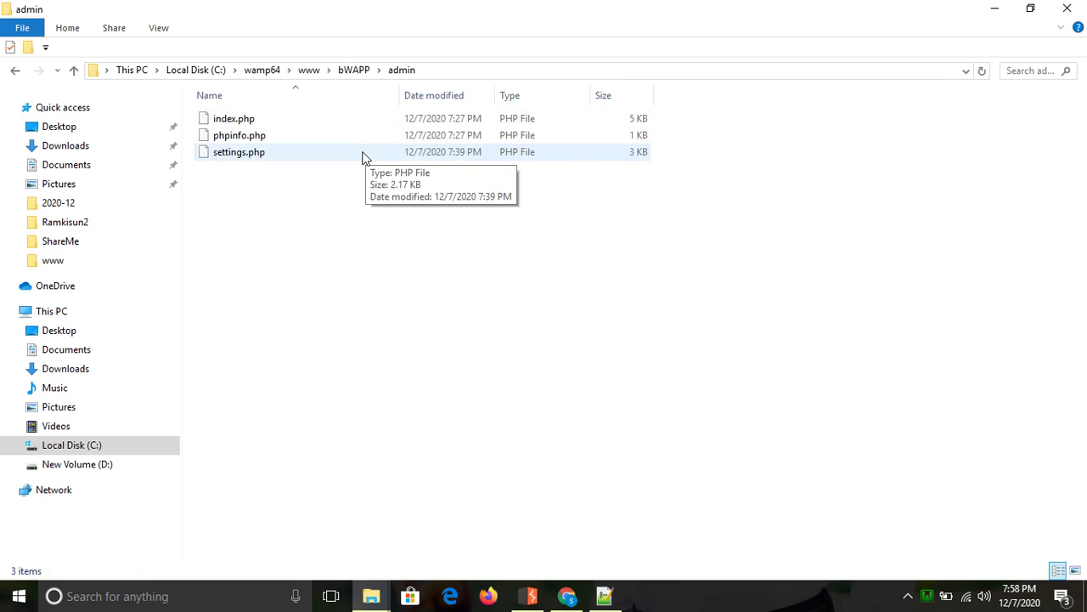
- Open settings.php in Notepad++ and review its database connection settings
right_click(364, 155)
mouse_move(424, 181)
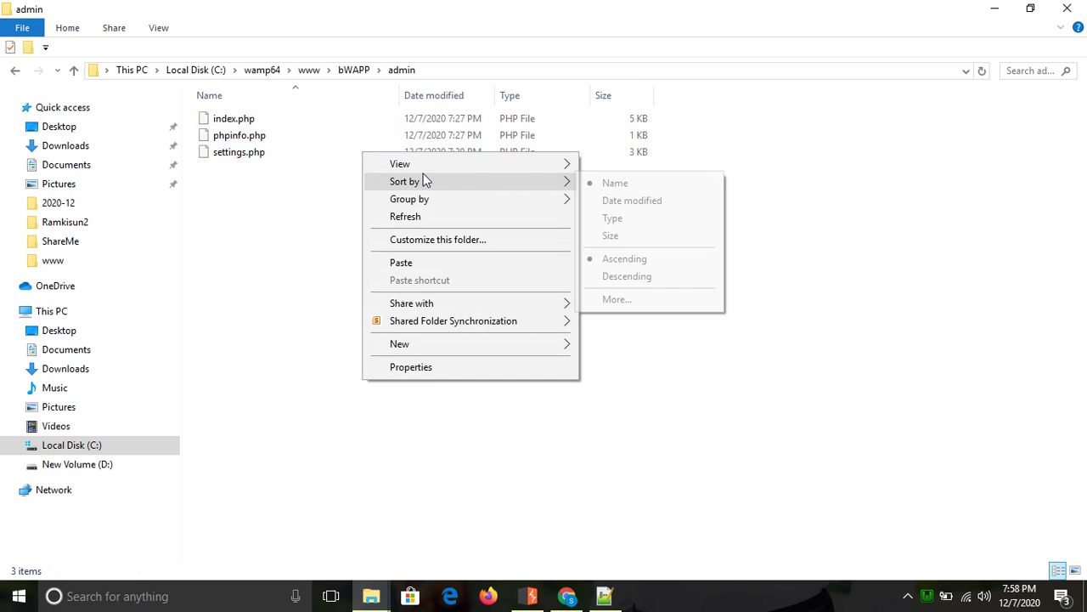
left_click(267, 170)
left_click(261, 162)
right_click(261, 164)
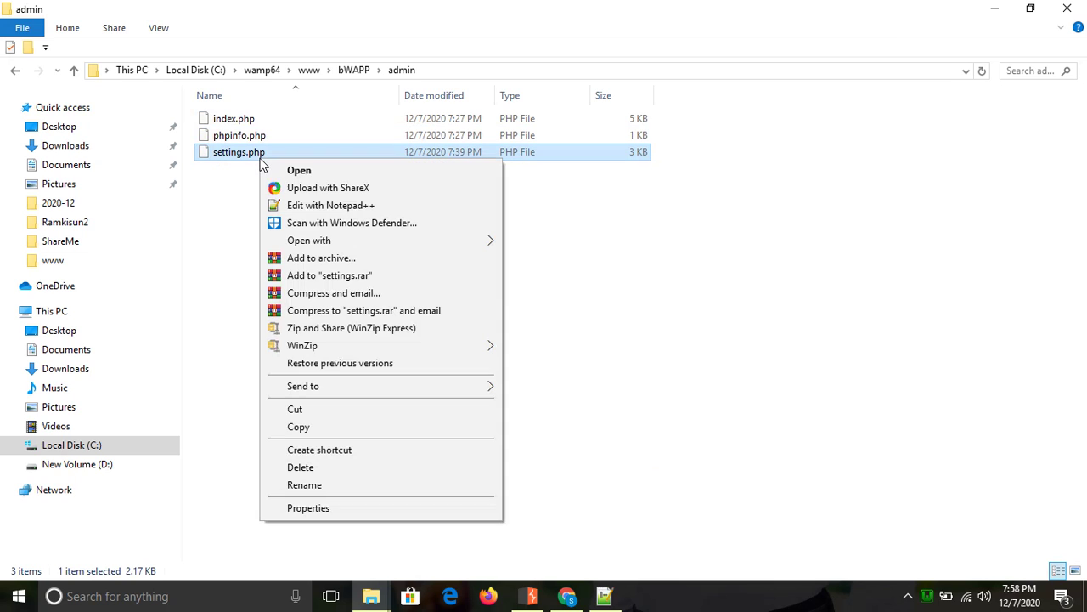
left_click(391, 206)
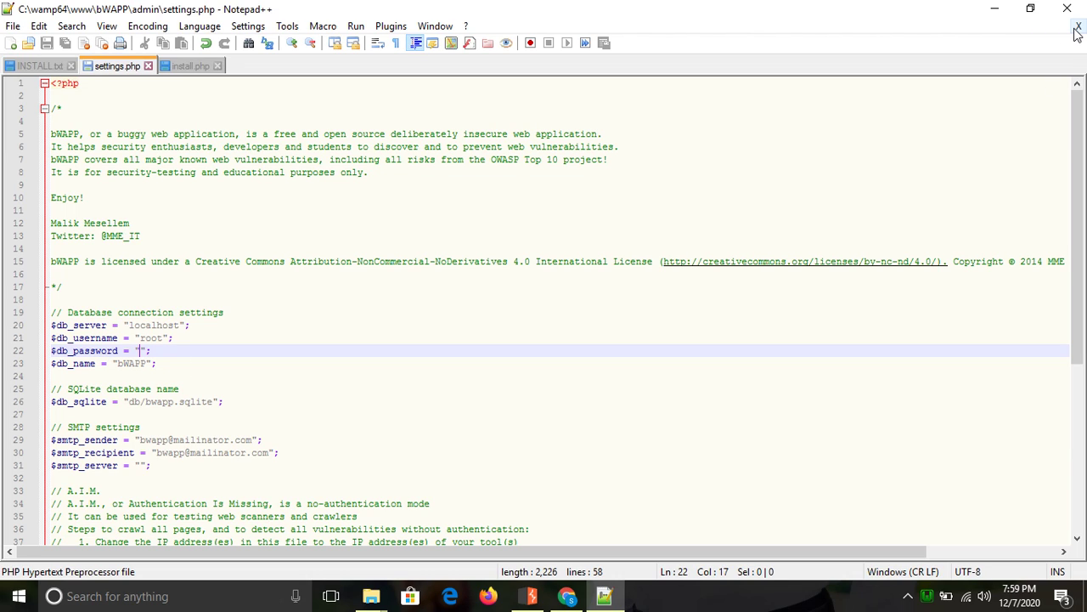
- Minimize the Notepad++ and File Explorer windows and refresh the desktop
left_click(995, 8)
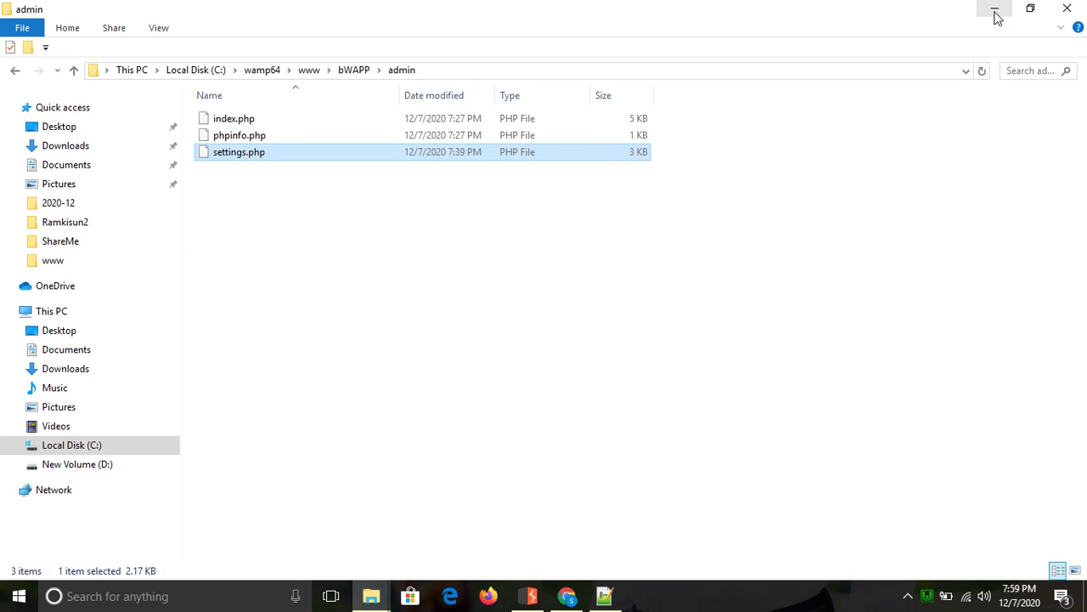
left_click(994, 8)
right_click(624, 116)
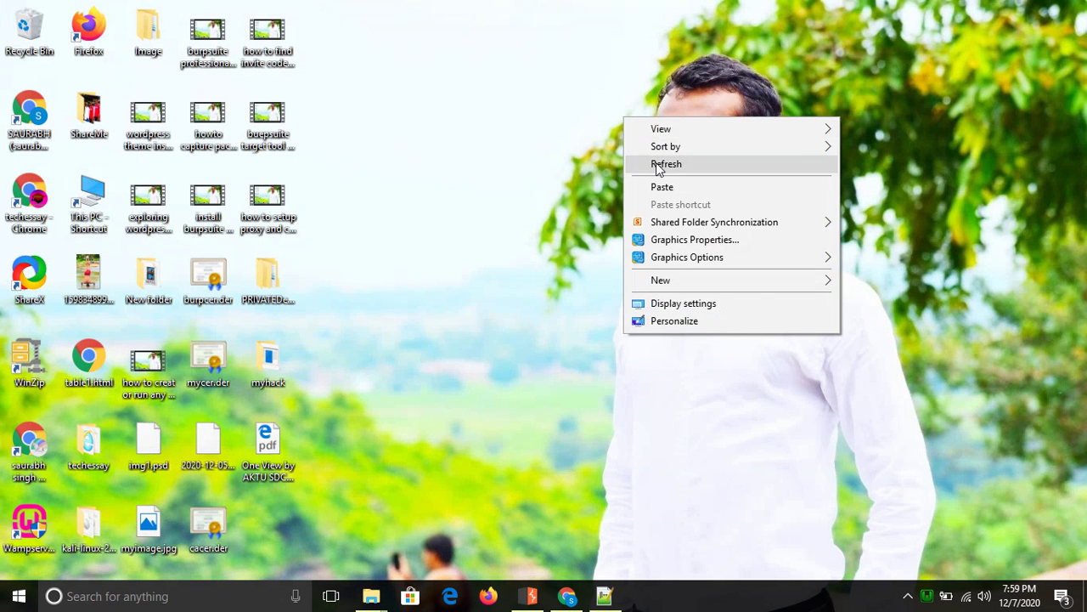
right_click(656, 162)
left_click(698, 210)
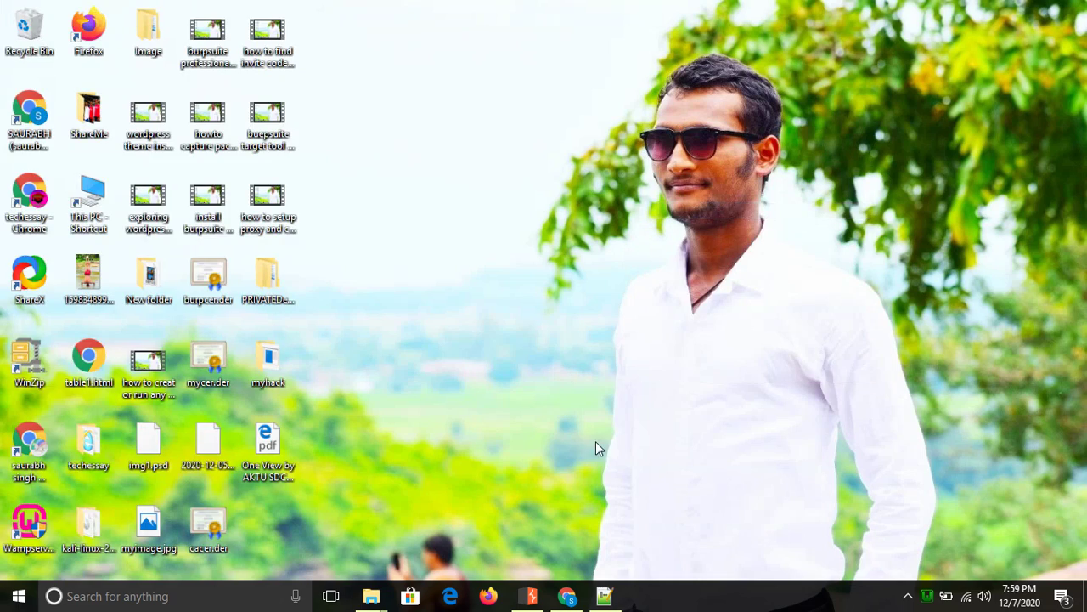
- Switch to Chrome and, in a new tab, search for the suggested address localhost/bwapp/install.php
left_click(568, 597)
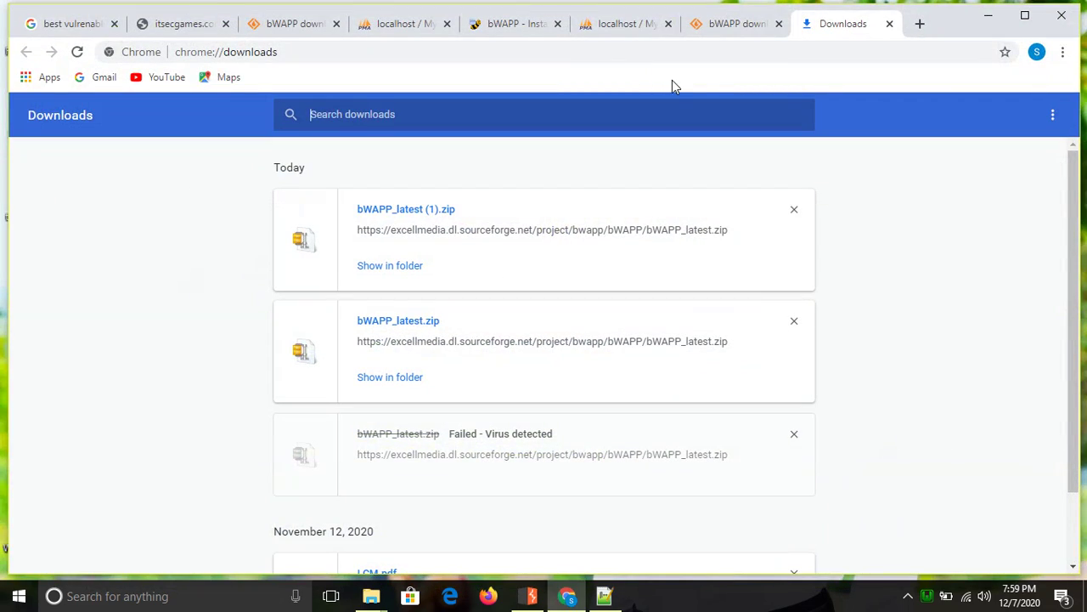
left_click(919, 26)
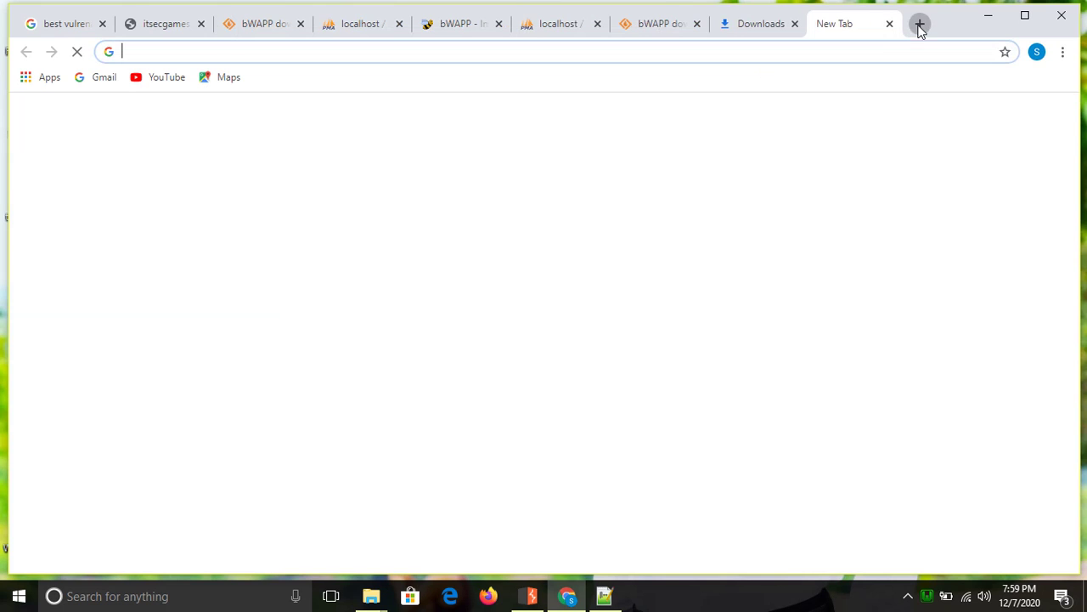
left_click(866, 51)
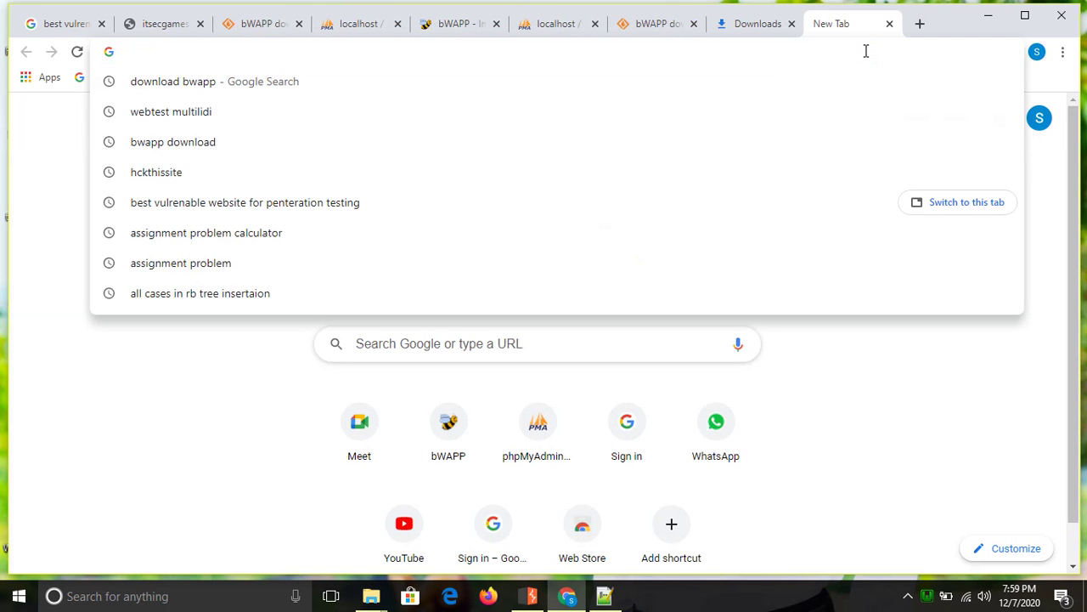
type("loca")
type("lhost")
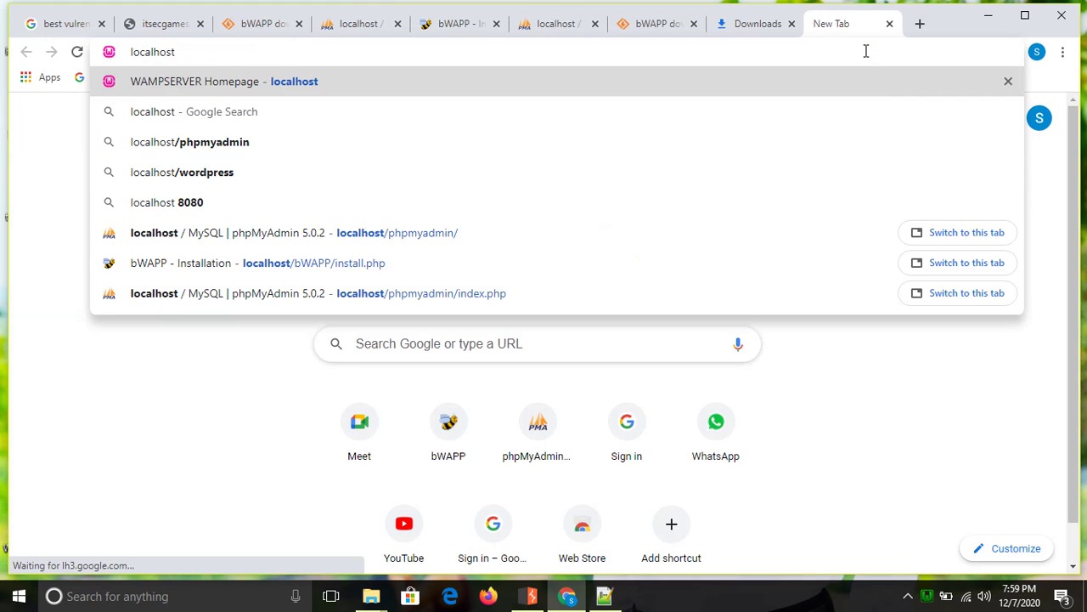
type("/")
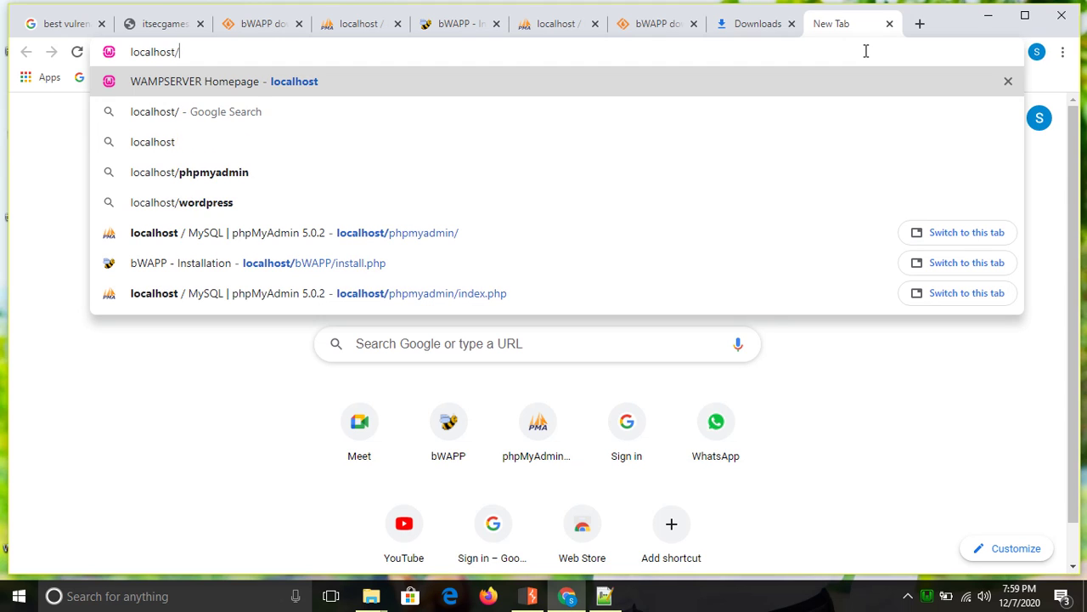
type("b")
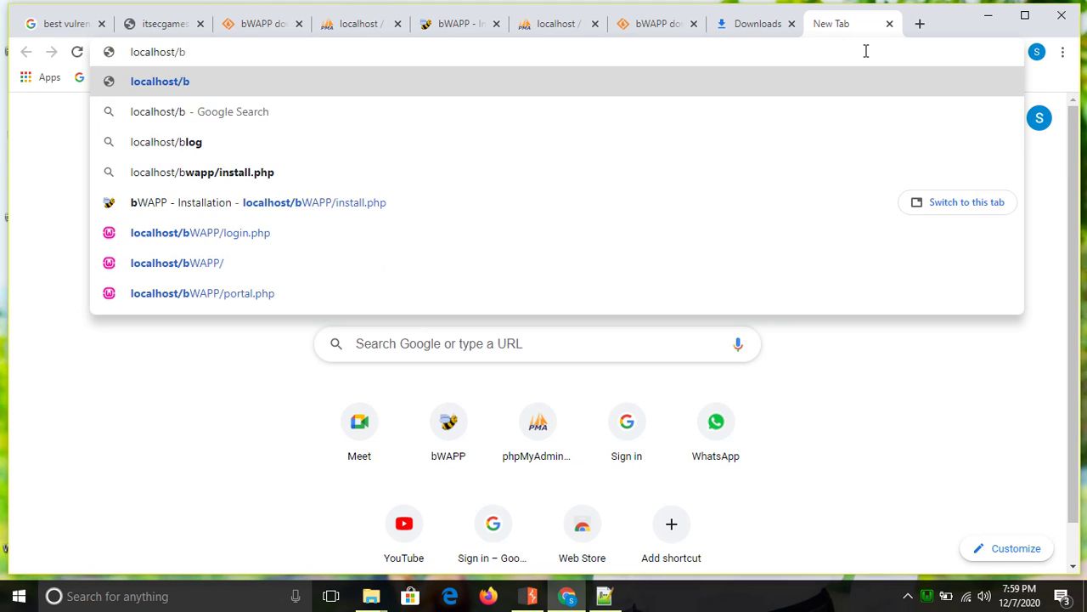
type("WA")
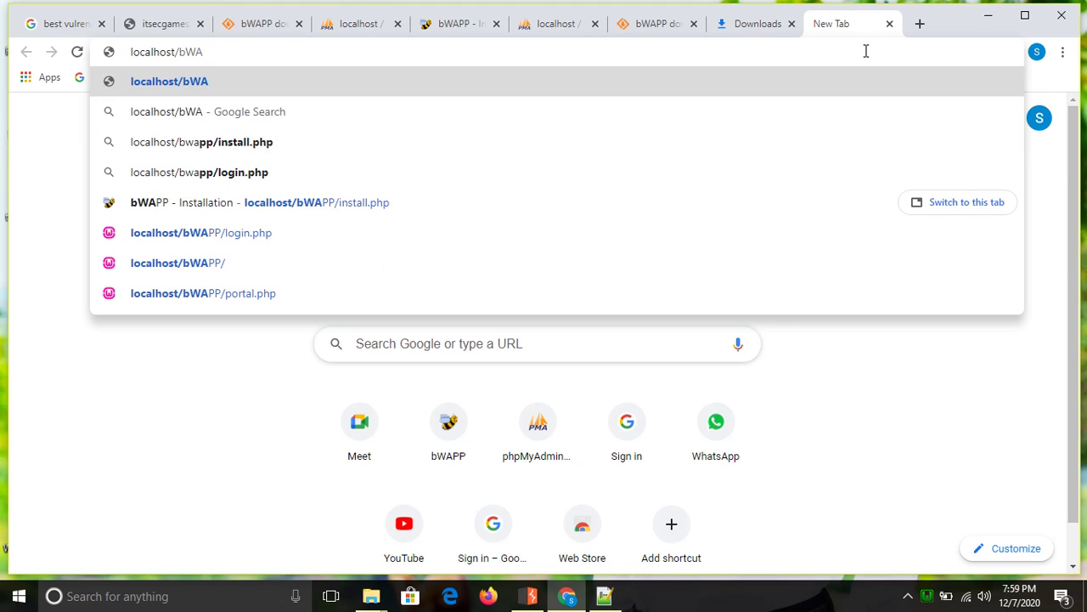
type("PP")
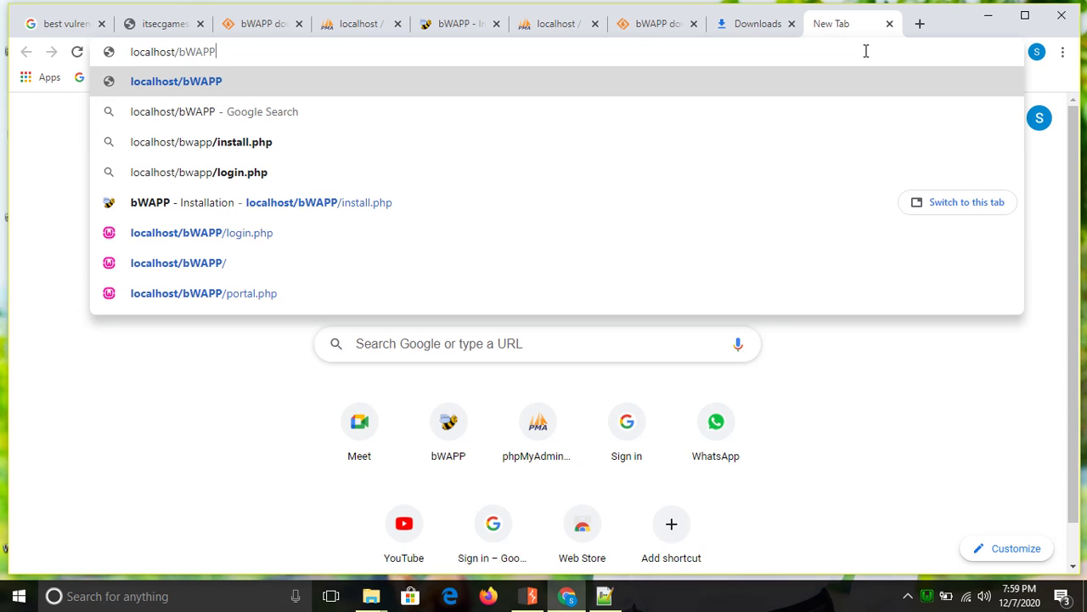
left_click(677, 151)
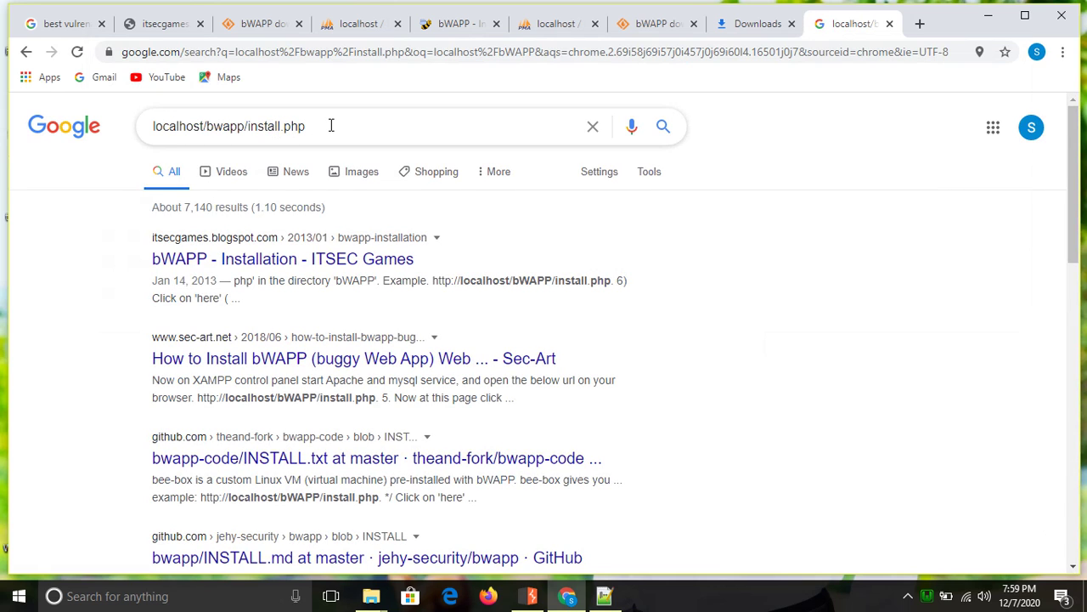
- Copy localhost/bwapp/install.php from the Google search box and close the search and Downloads tabs
left_click_drag(331, 126, 129, 136)
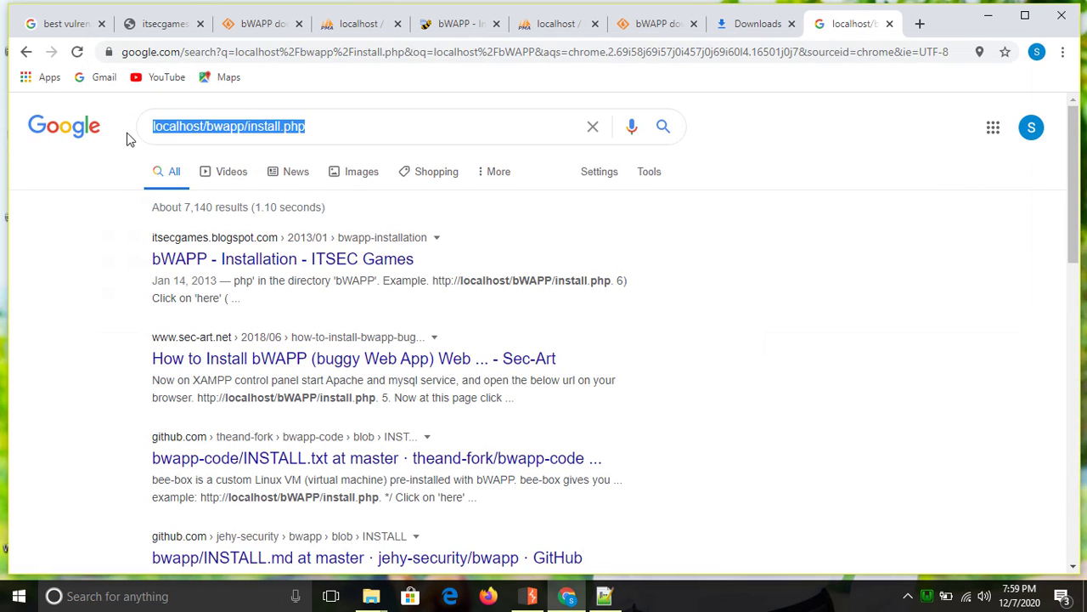
right_click(176, 128)
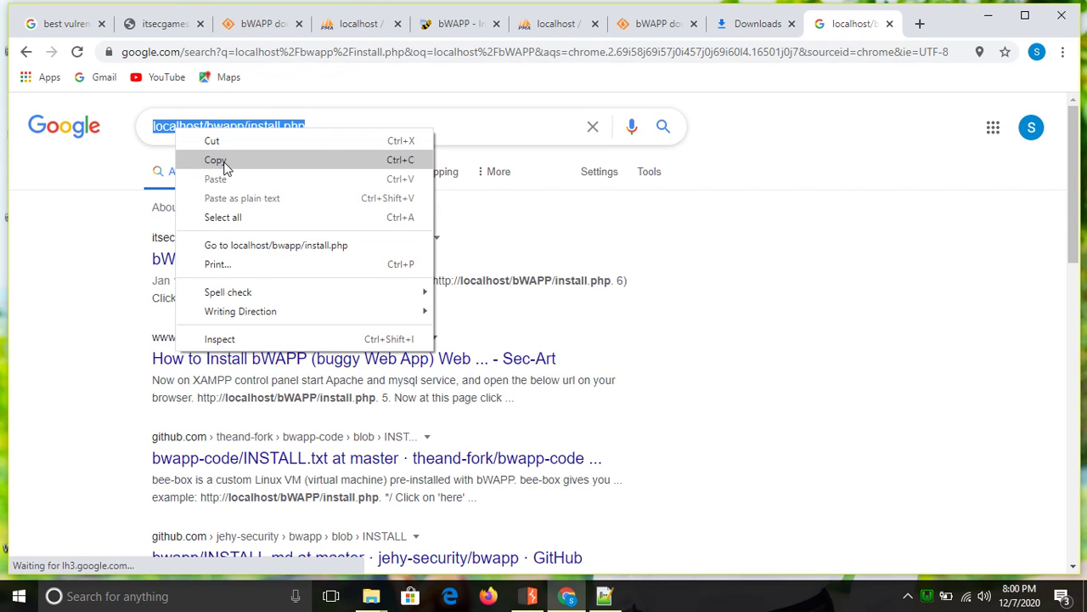
left_click(217, 160)
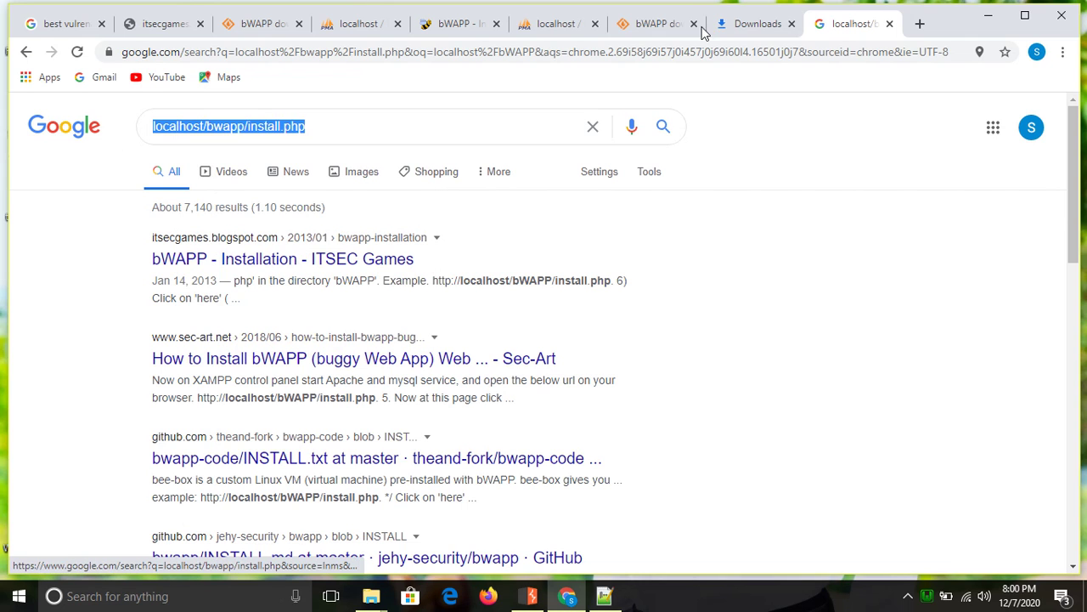
left_click(888, 24)
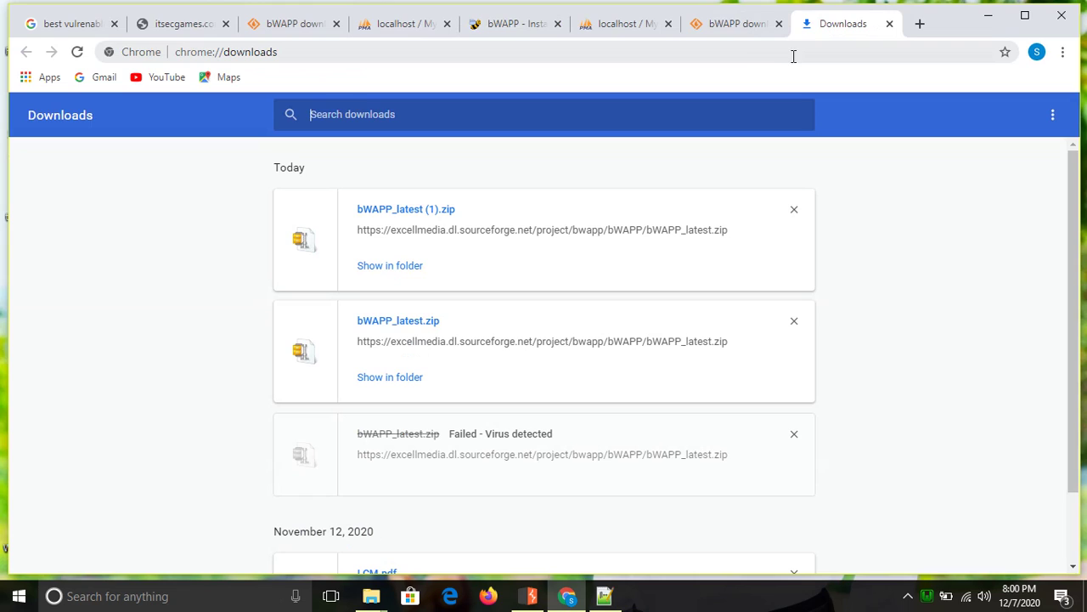
left_click(747, 53)
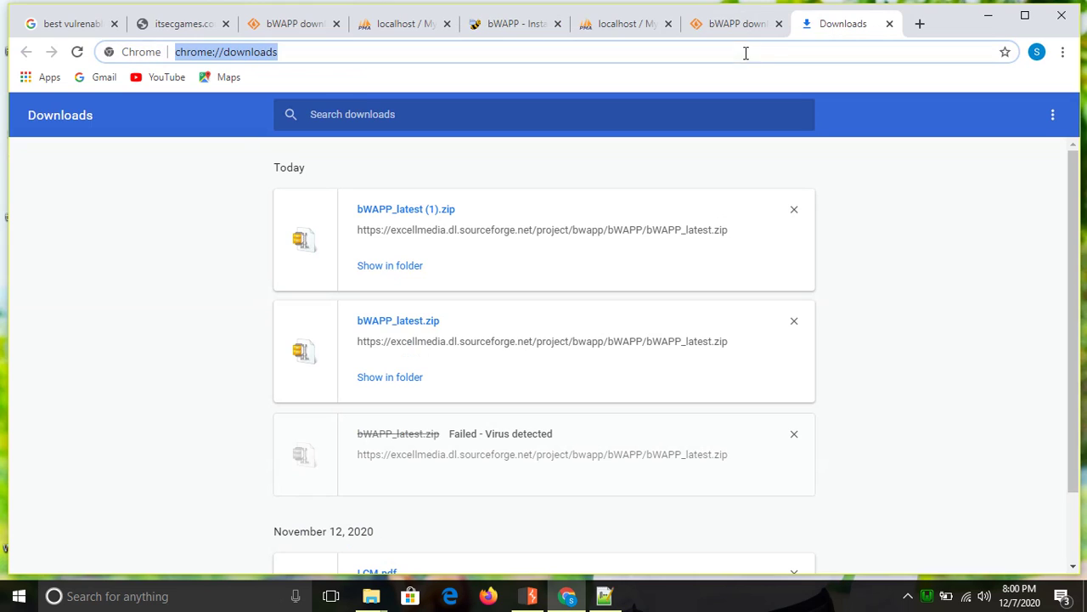
left_click(890, 24)
- Load the copied address localhost/bwapp/install.php in the SourceForge tab and run the bWAPP installation
left_click(686, 53)
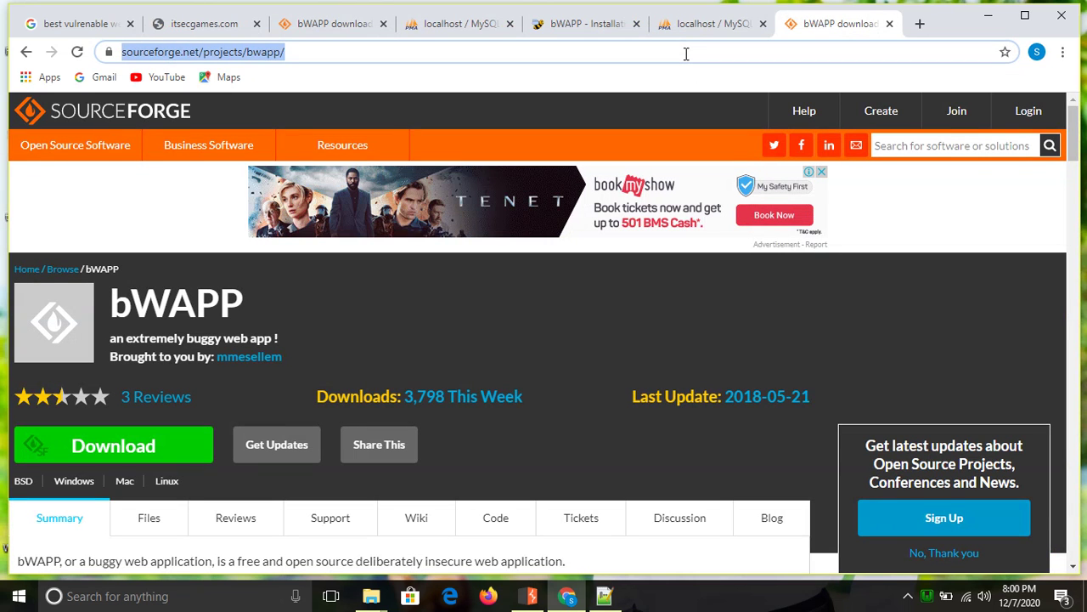
key("BackSpace")
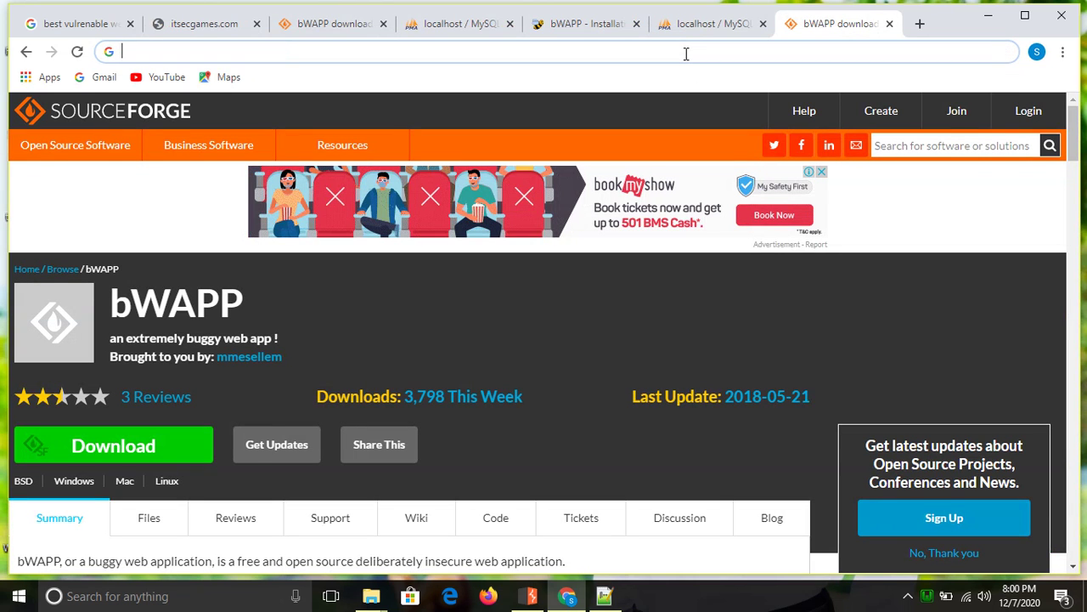
key("ctrl+v")
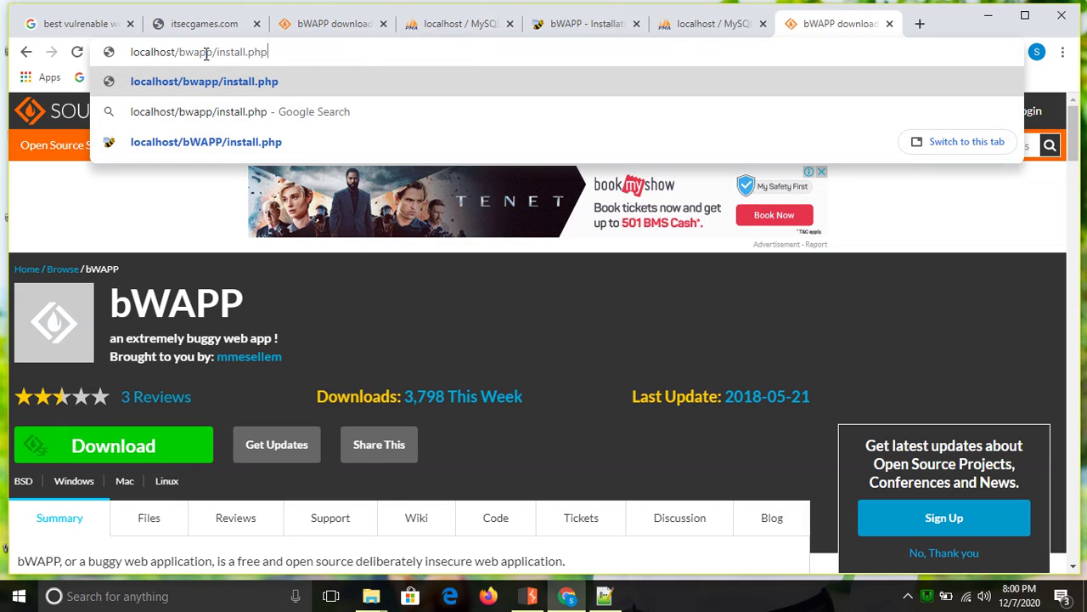
key("Return")
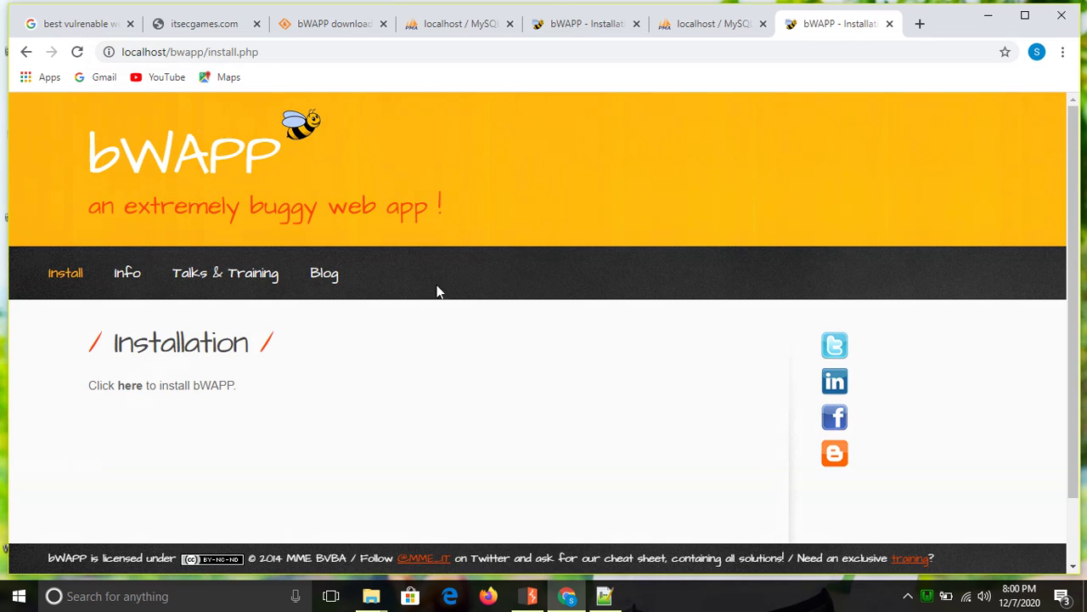
left_click(128, 389)
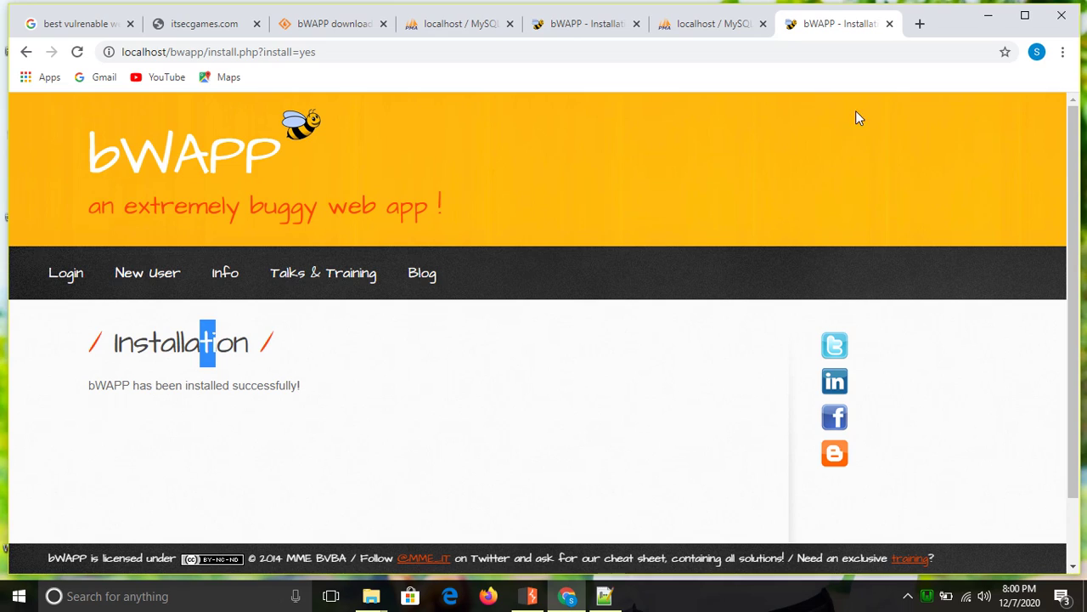
- Minimize the browser and refresh the desktop
left_click(987, 17)
right_click(913, 20)
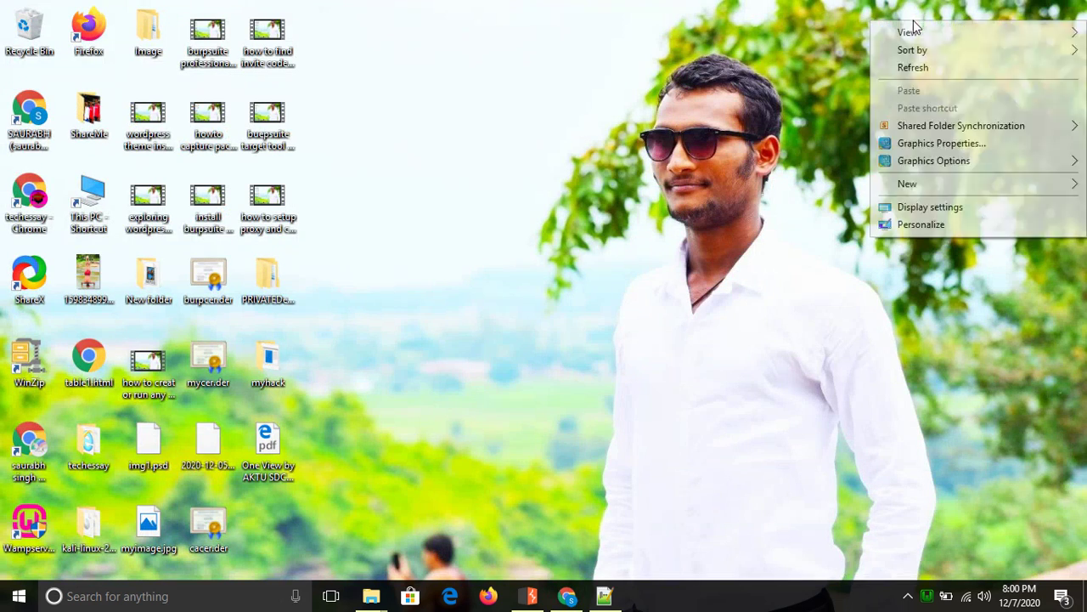
left_click(932, 70)
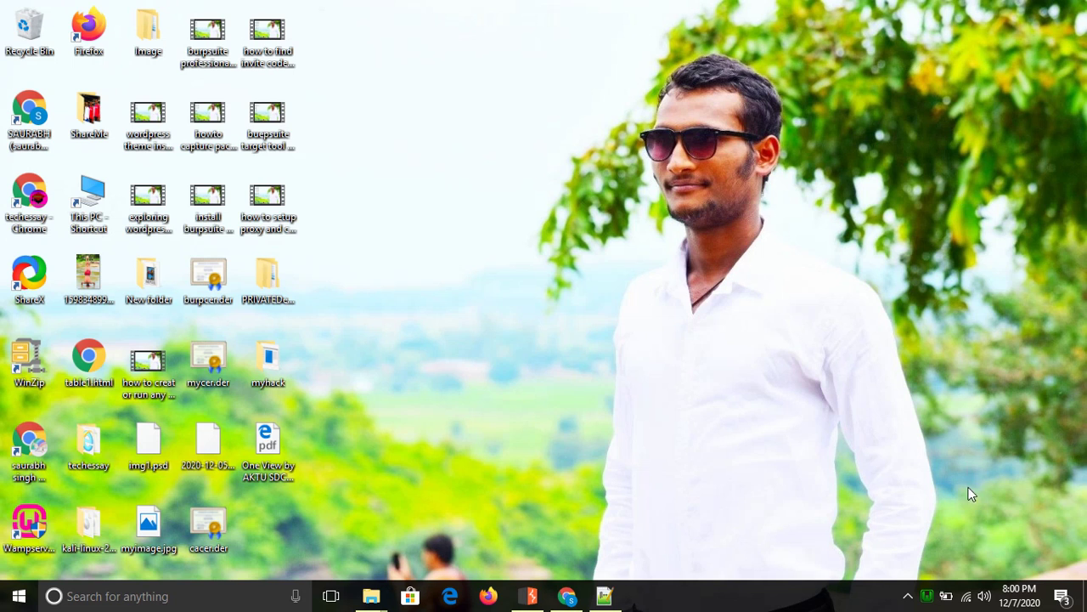
- Open phpMyAdmin from WampServer and expand the bwapp database to view its tables
left_click(929, 596)
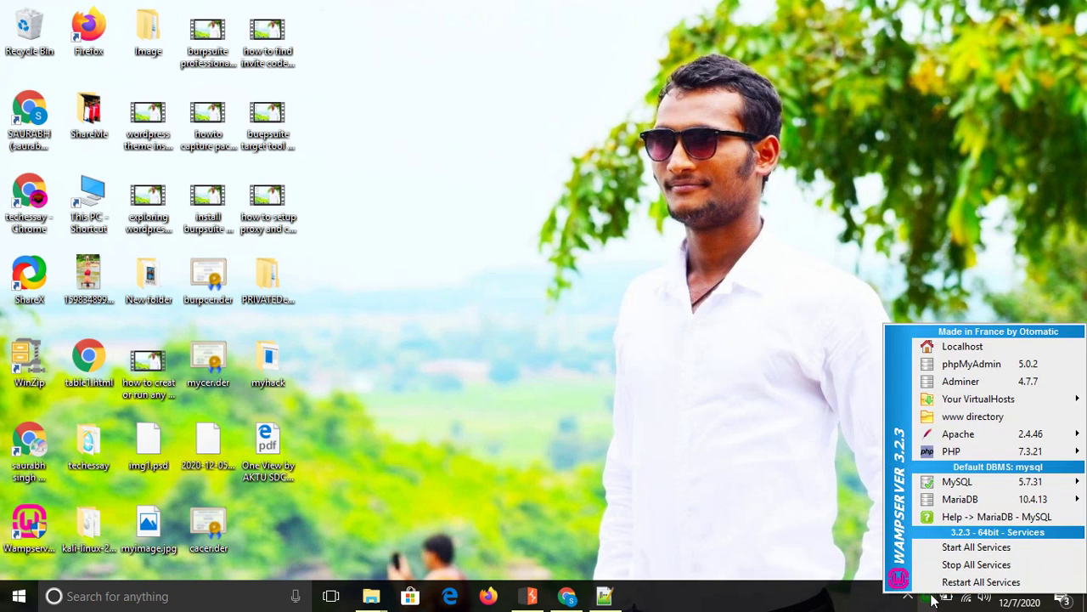
left_click(978, 367)
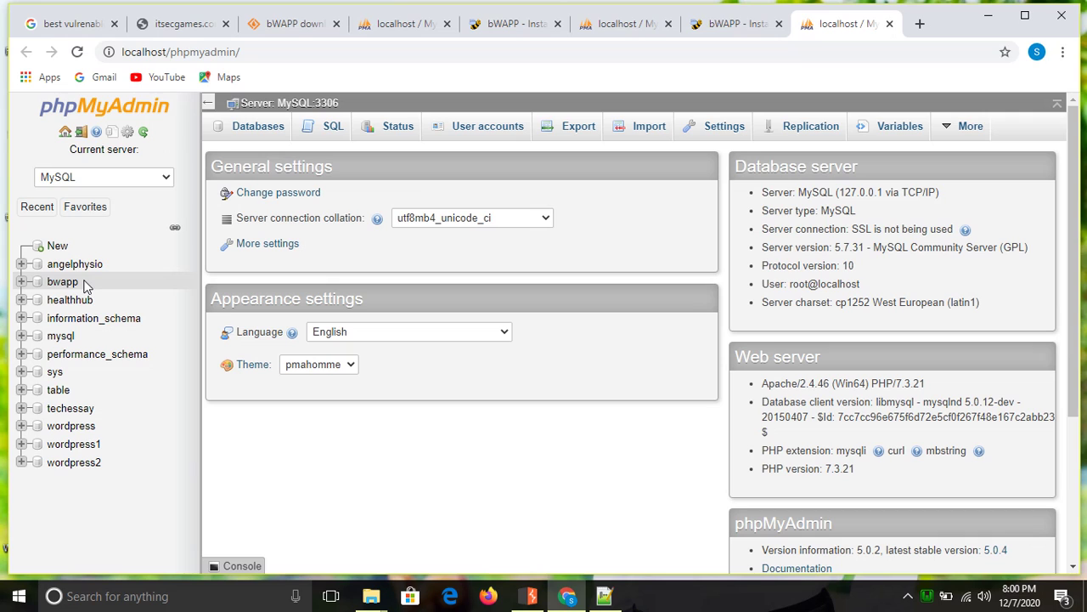
left_click(23, 283)
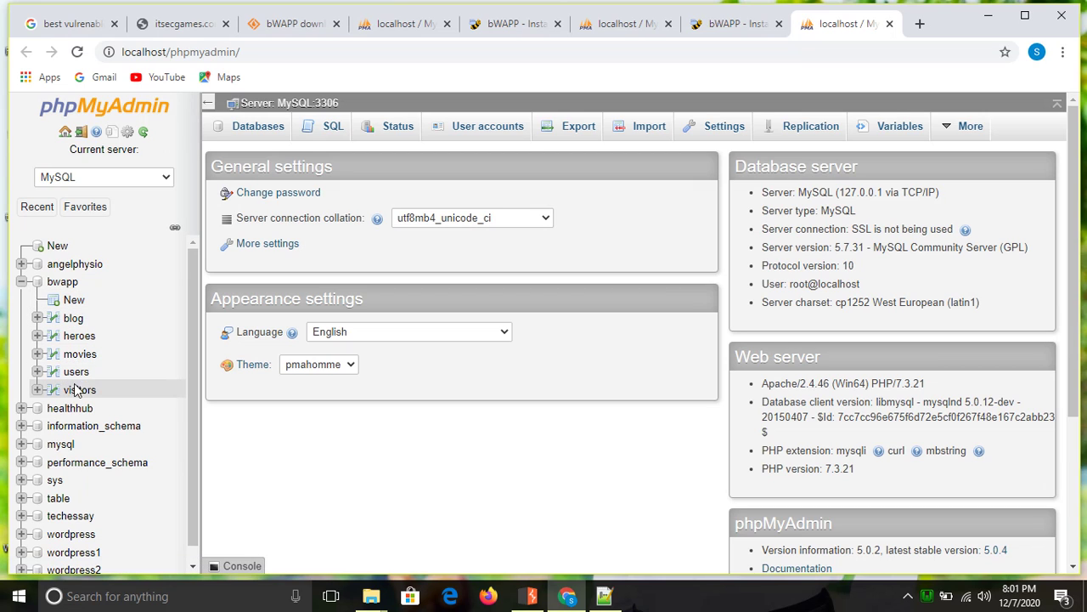
- Minimize the phpMyAdmin browser window and refresh the desktop twice
left_click(990, 19)
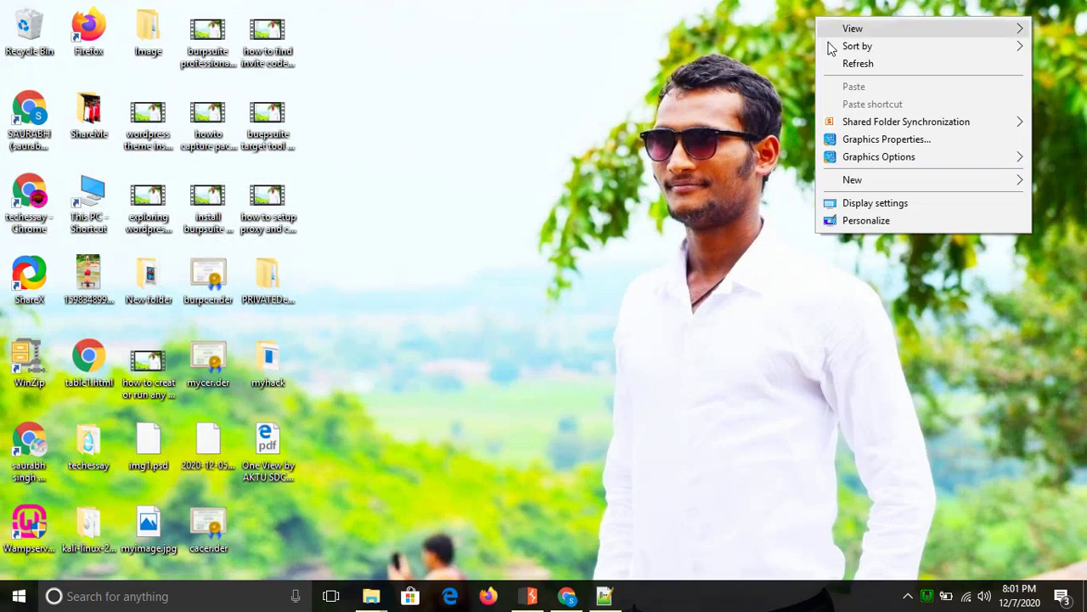
right_click(815, 16)
left_click(854, 64)
right_click(839, 60)
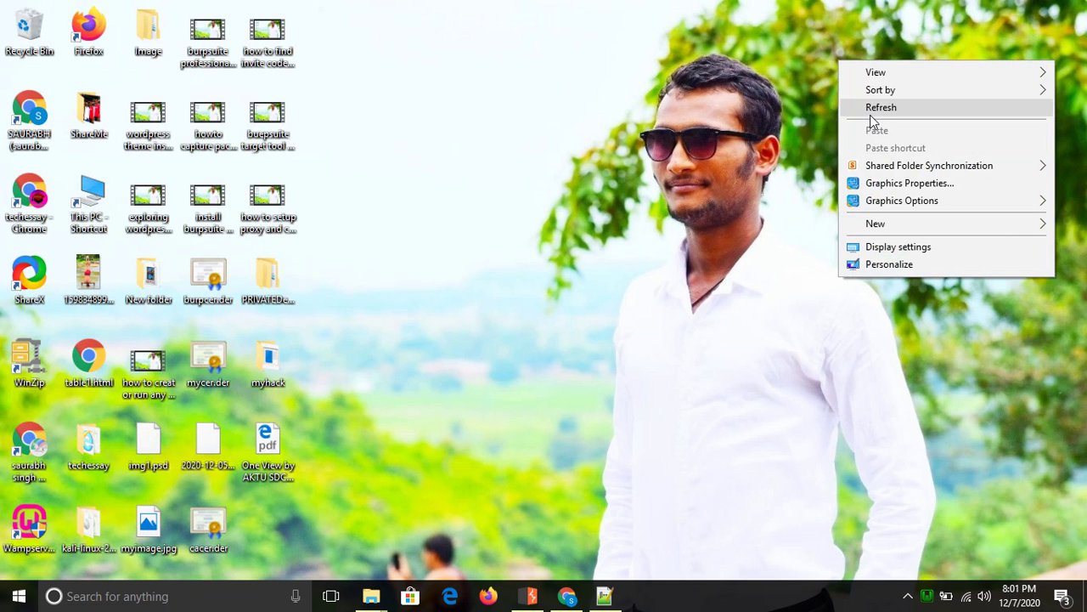
left_click(873, 109)
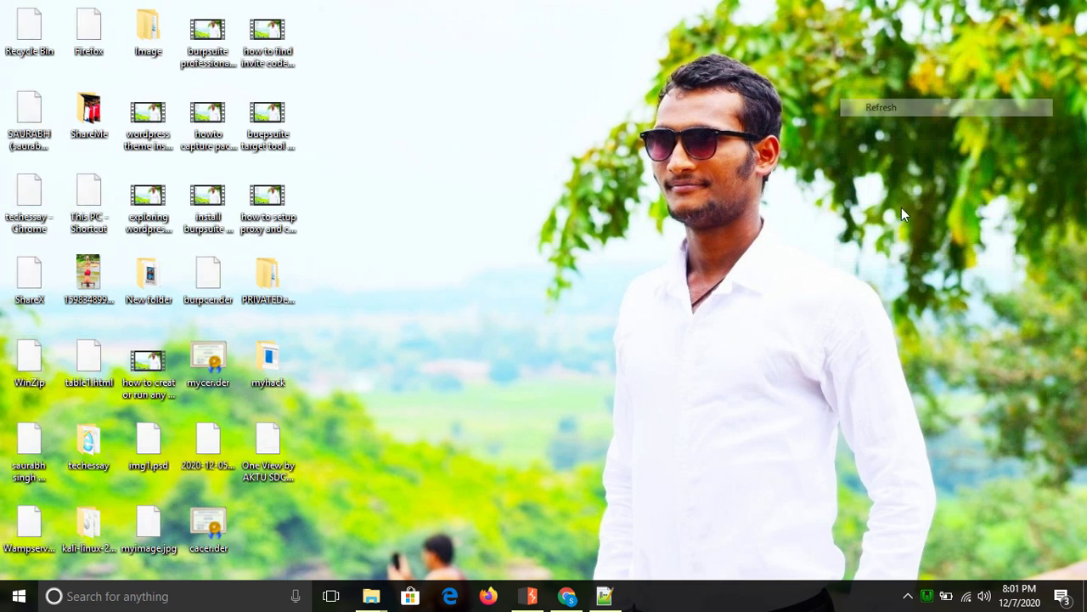
- Open the WampServer localhost page and go to the bWAPP project
left_click(925, 596)
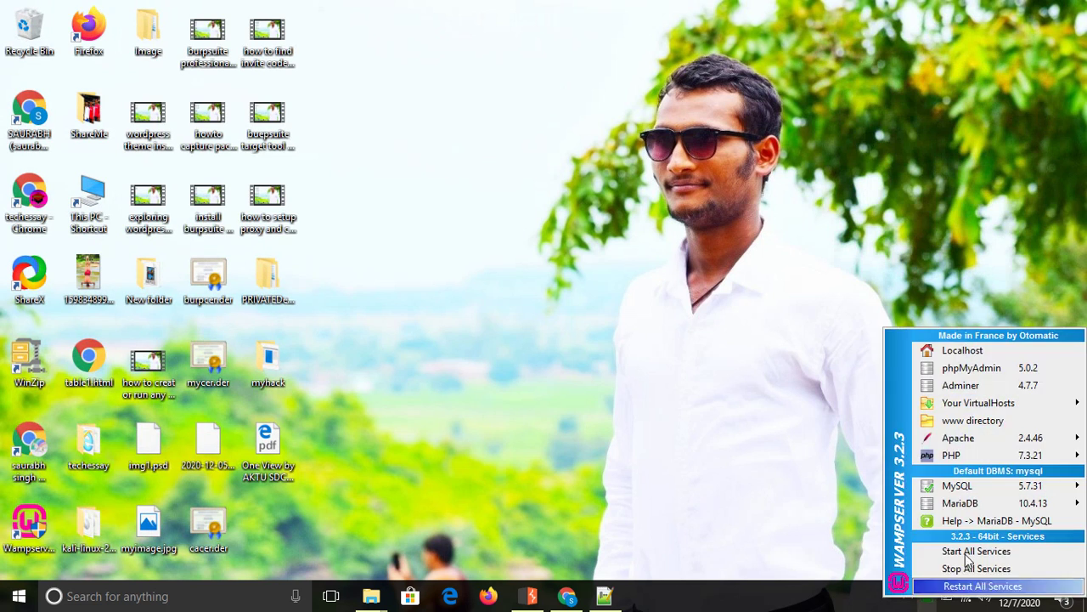
left_click(943, 350)
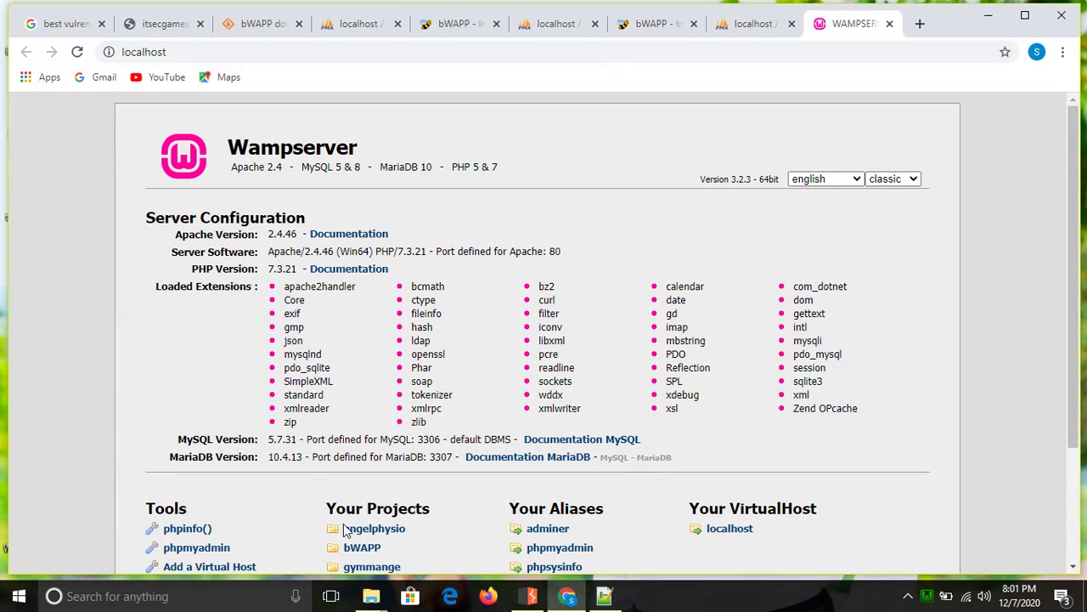
left_click(357, 548)
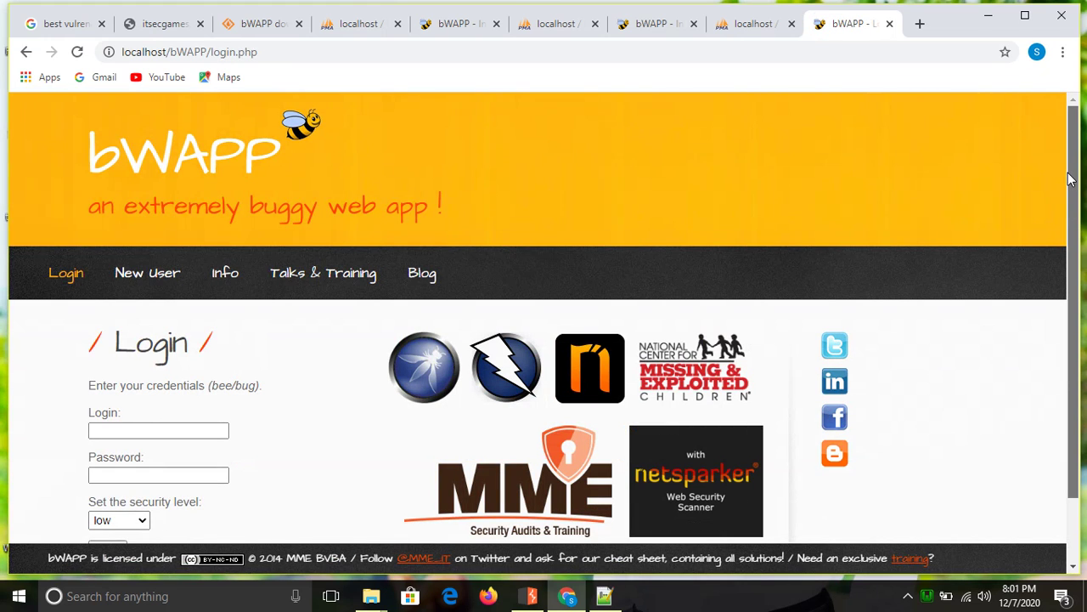
- Log in to bWAPP as bee with the account password at the low security level, and decline saving the password
left_click_drag(1068, 179, 1022, 284)
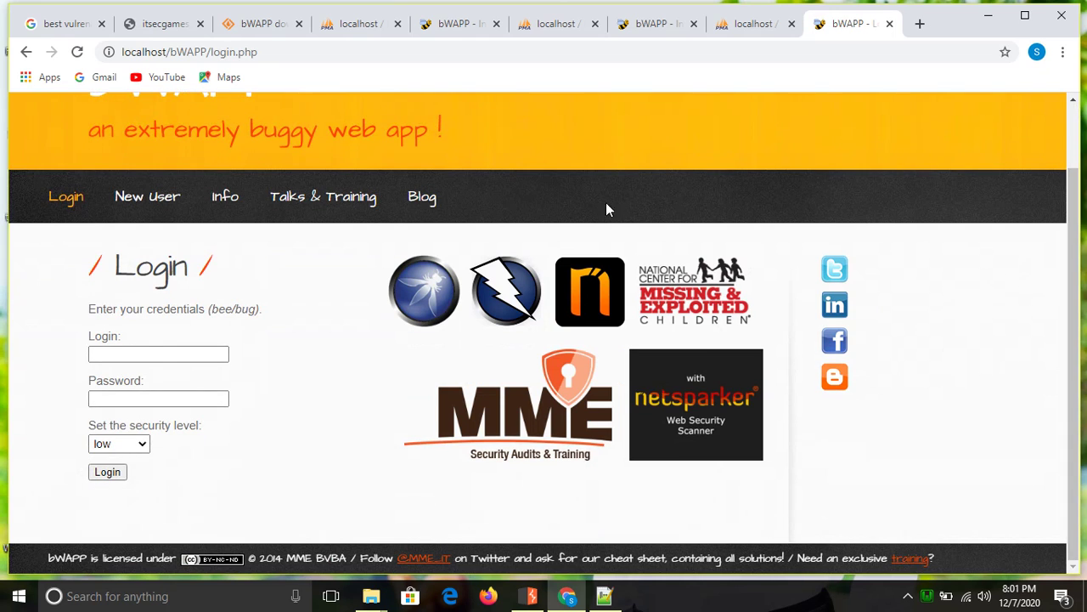
left_click(146, 357)
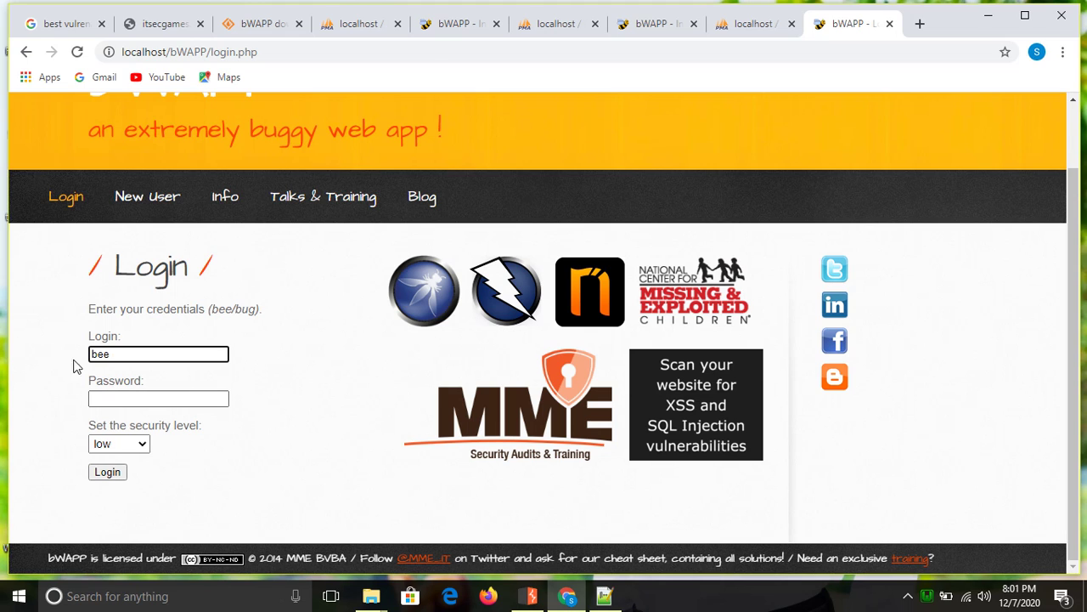
left_click(107, 394)
left_click(108, 397)
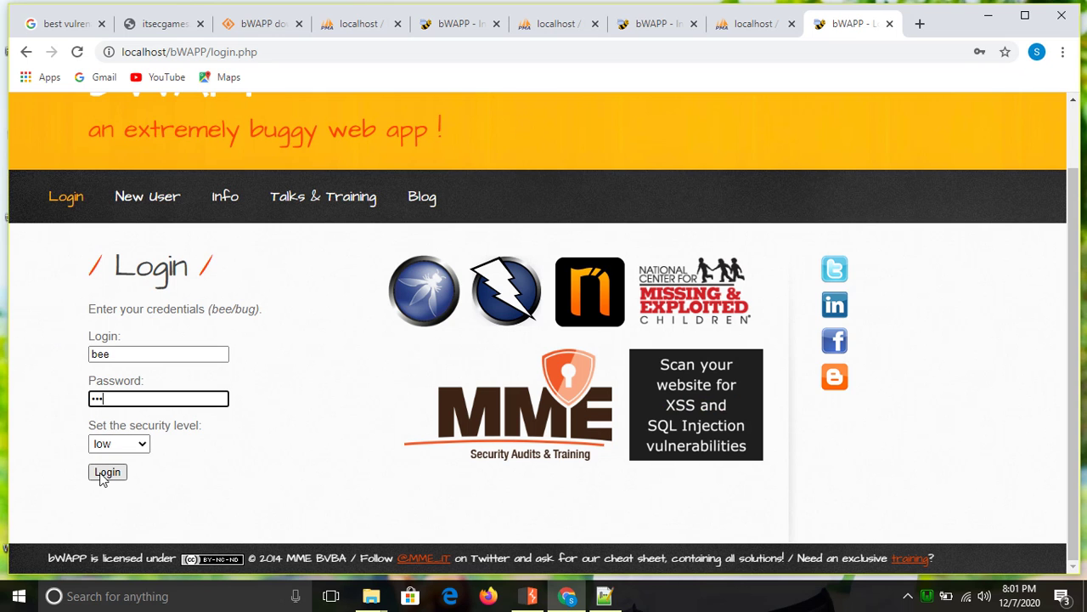
left_click(105, 473)
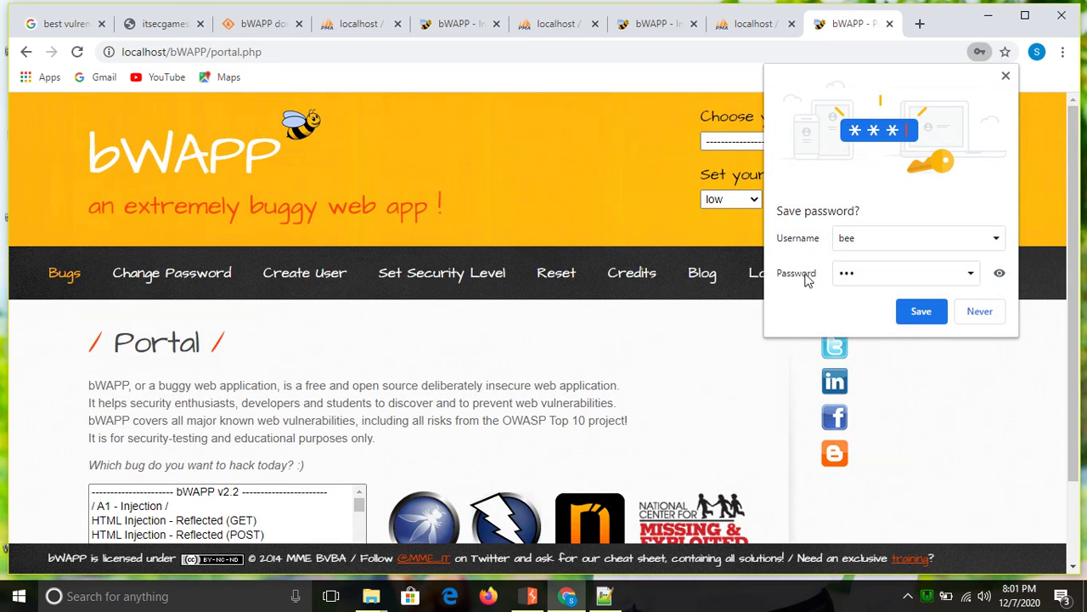
left_click(979, 311)
- Look over the bWAPP portal page and its list of bugs to hack
left_click_drag(1073, 313, 1062, 389)
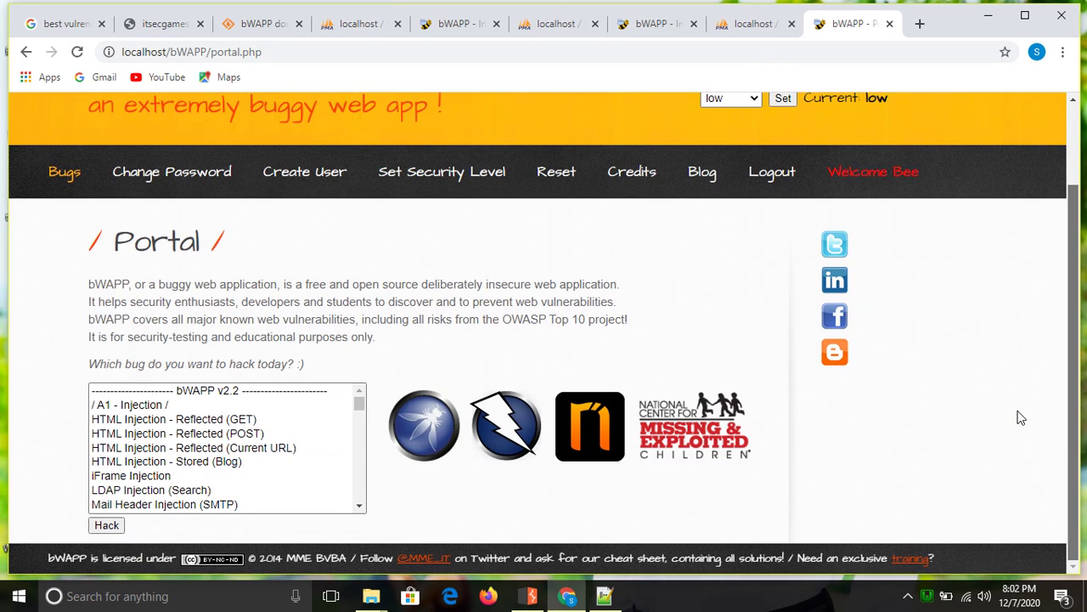
left_click_drag(1076, 387, 1067, 336)
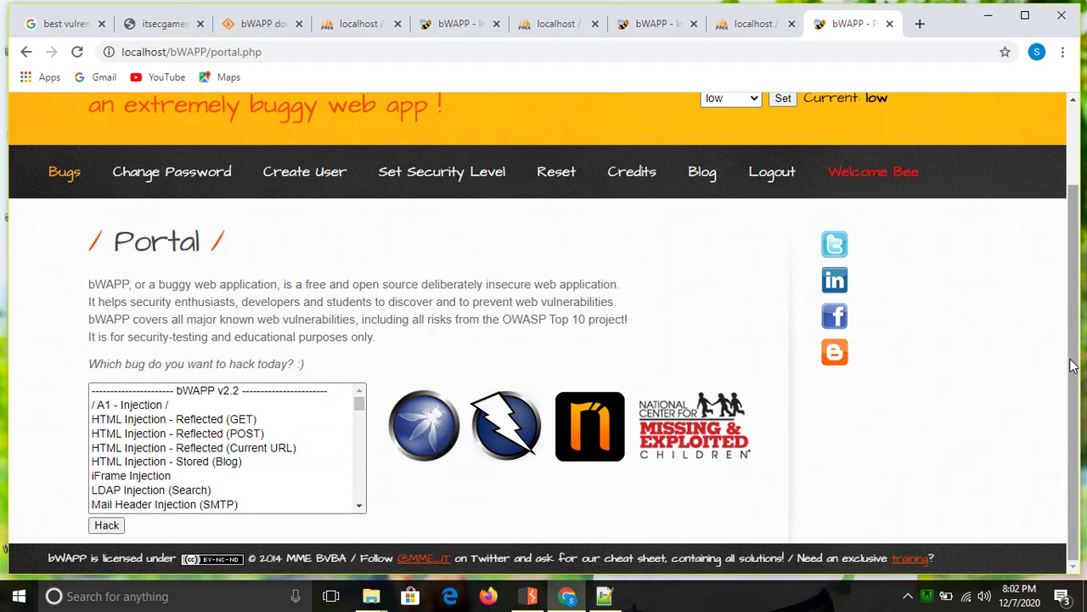
mouse_move(532, 598)
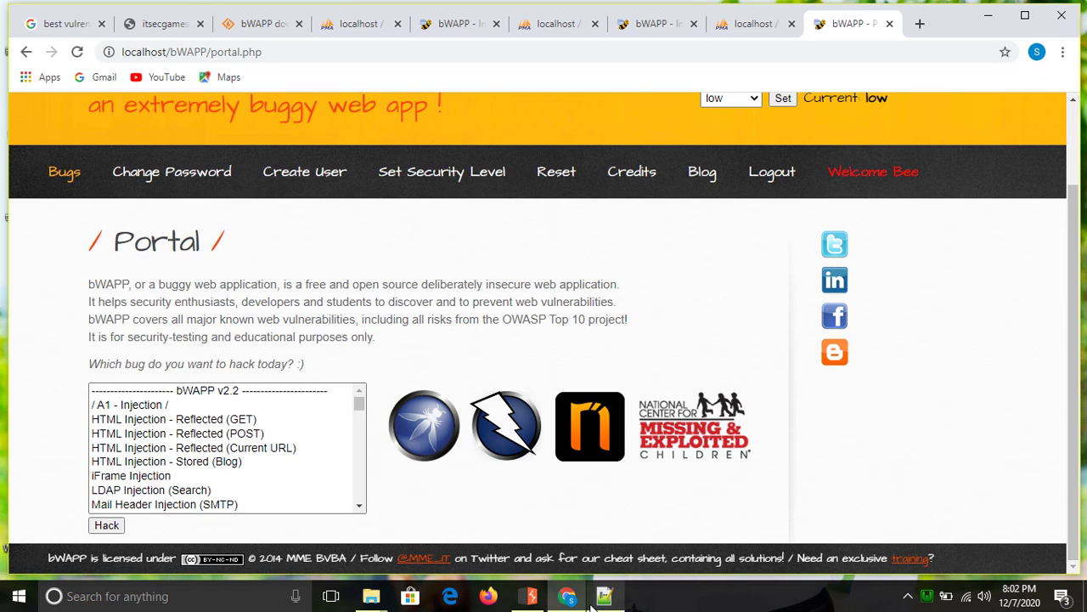
mouse_move(592, 605)
left_click(546, 540)
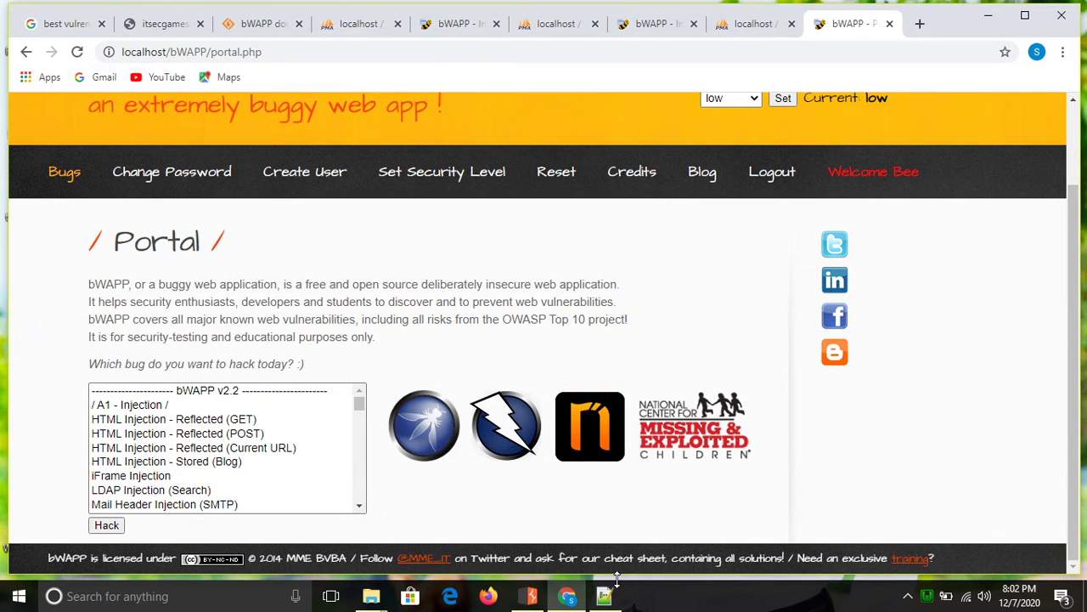
- Switch to Notepad++, view the installation instructions in INSTALL.txt, and minimize the editor
left_click(606, 595)
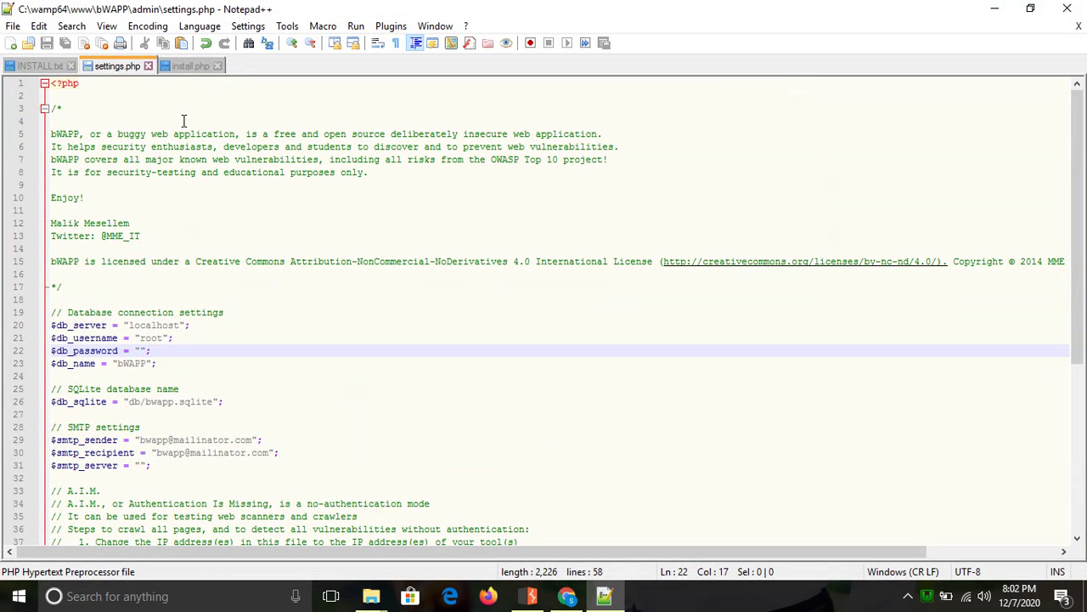
left_click(51, 68)
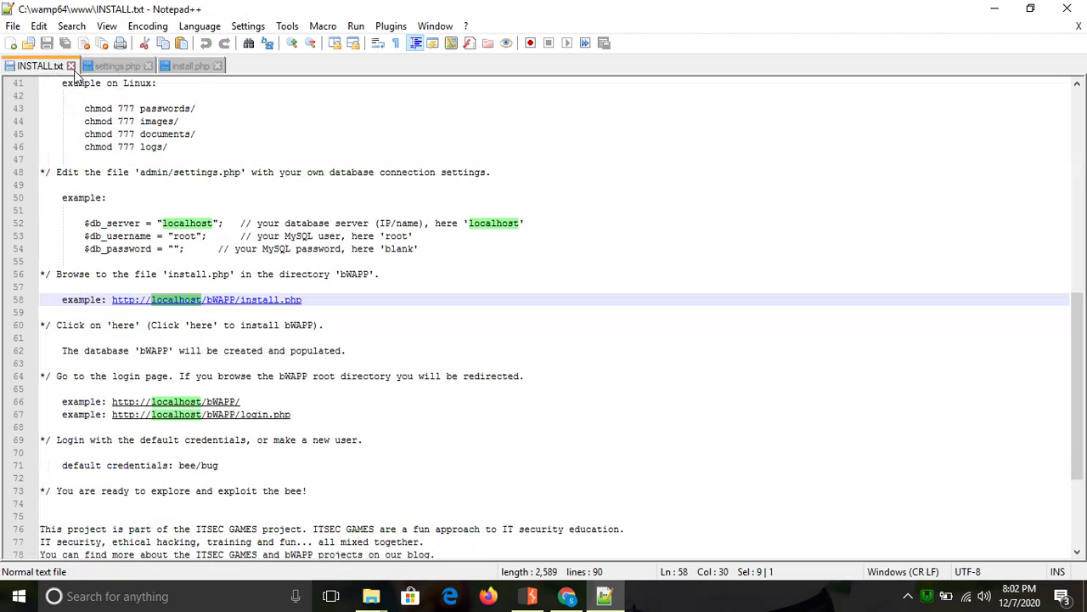
left_click(990, 10)
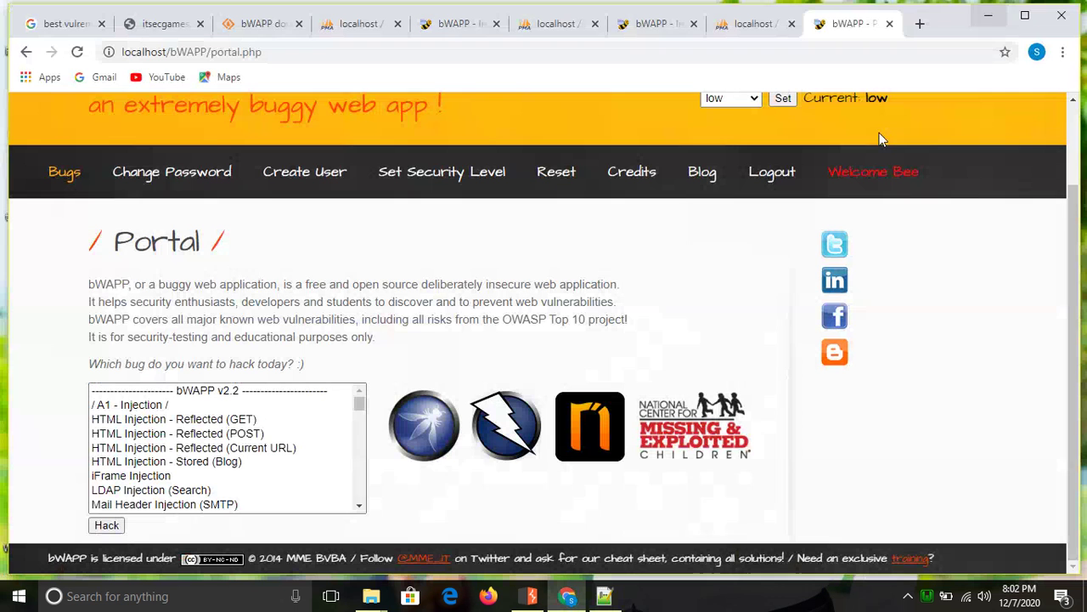
- Open README.txt from WampServer's www directory in Notepad++ and read the vulnerabilities that bWAPP includes
left_click(927, 597)
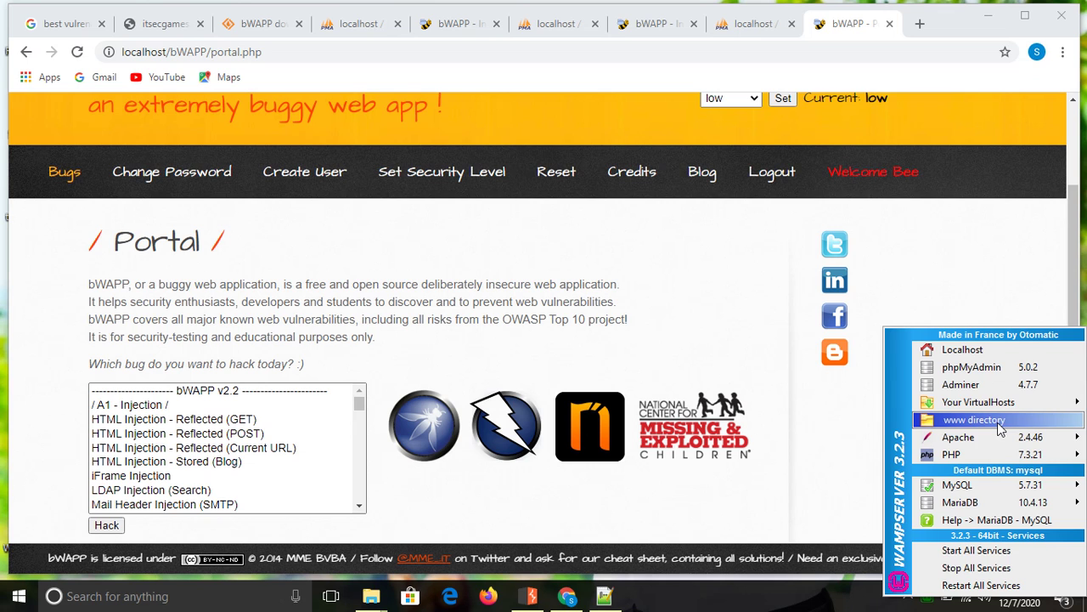
left_click(975, 420)
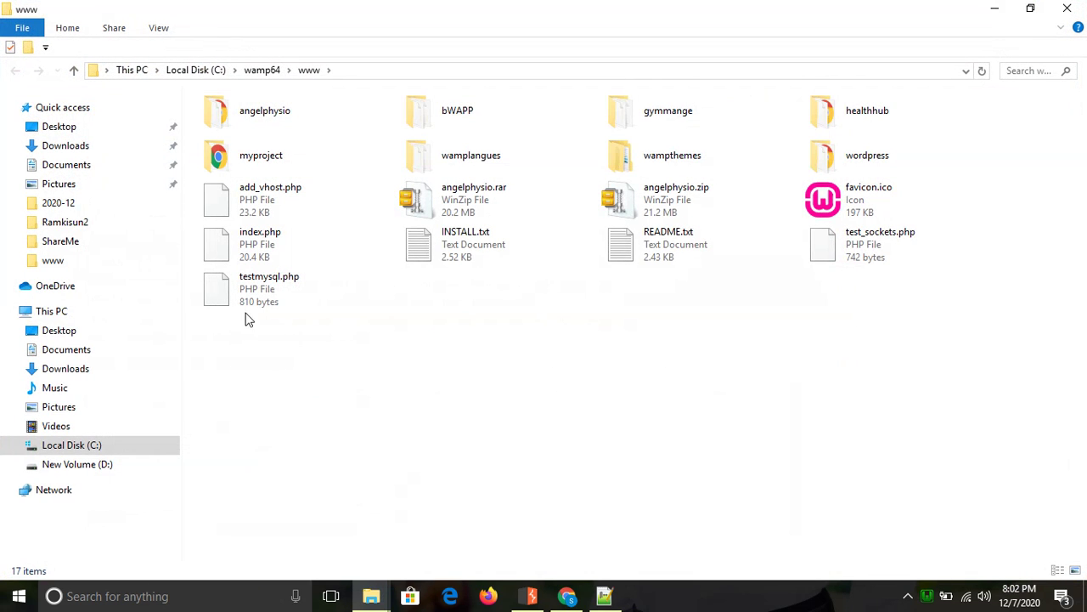
right_click(694, 250)
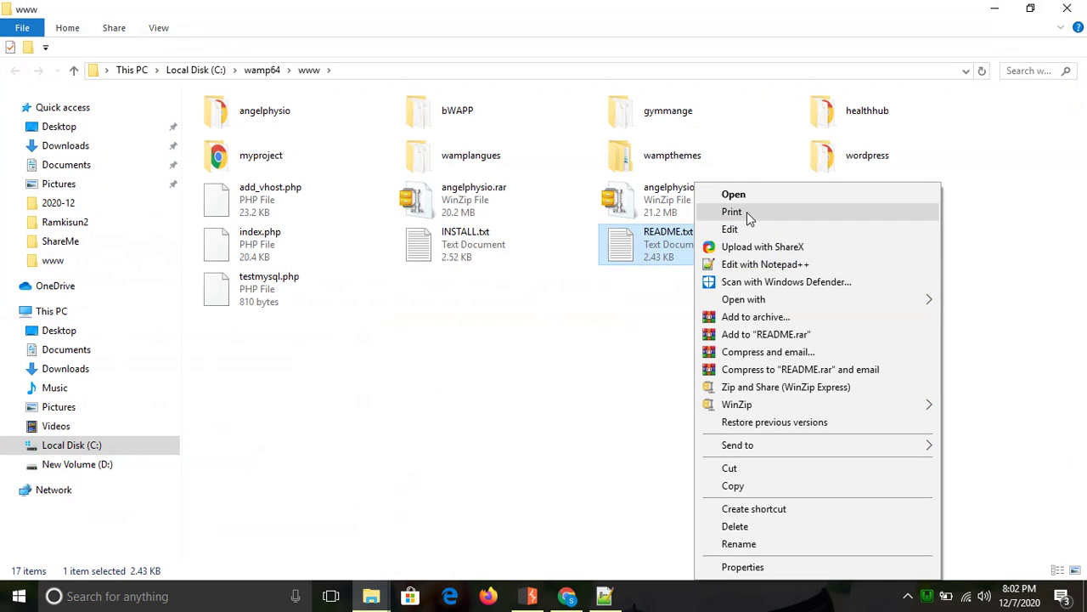
left_click(726, 264)
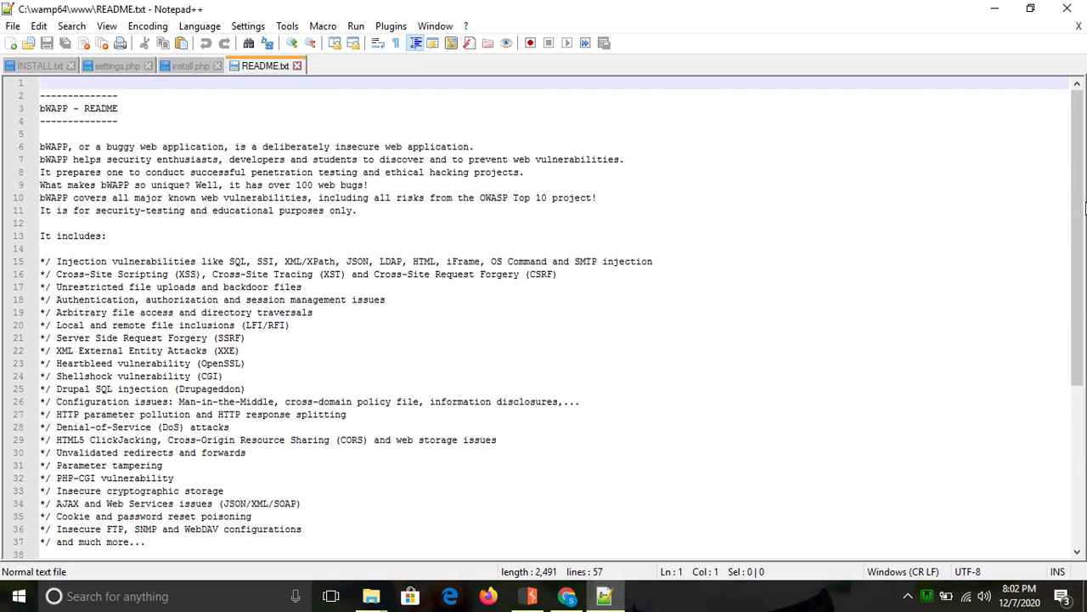
left_click_drag(1081, 219, 1080, 225)
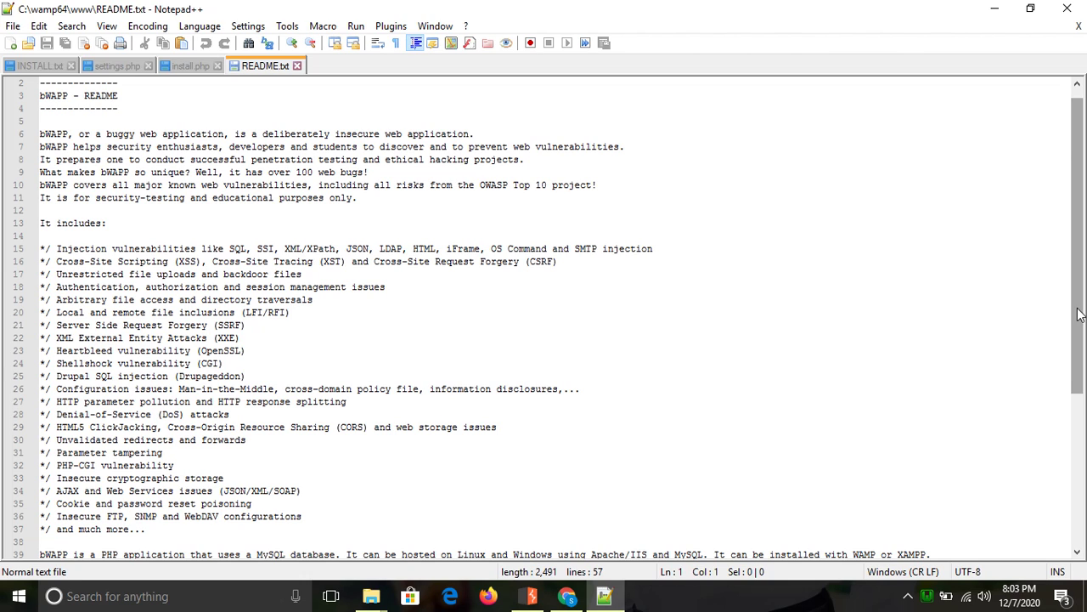
left_click_drag(1079, 315, 1069, 186)
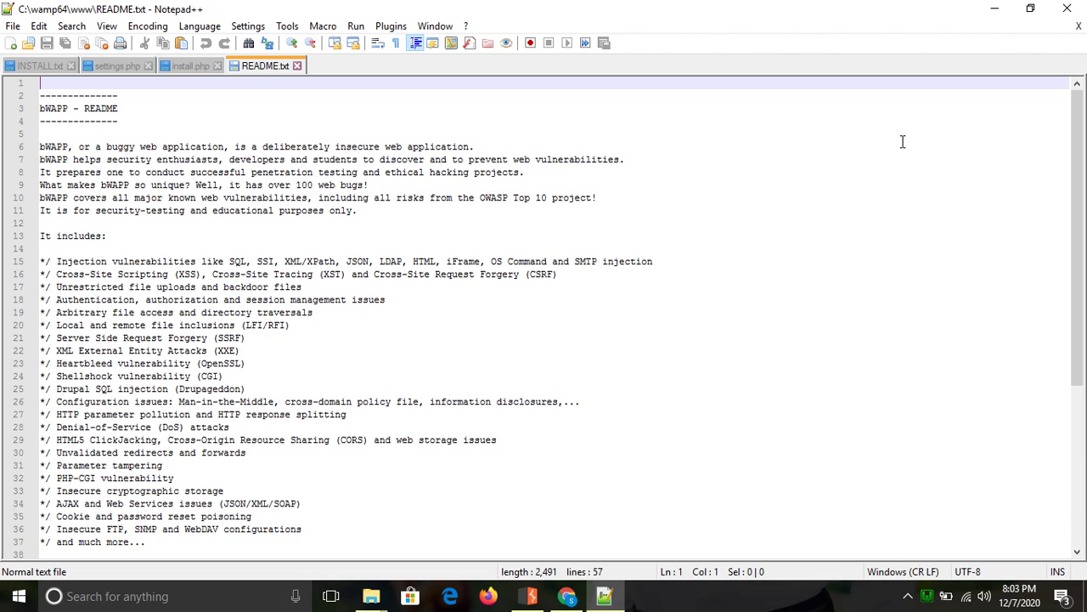
- Minimize the Notepad++, www folder and browser windows and refresh the desktop
left_click(995, 11)
left_click(996, 11)
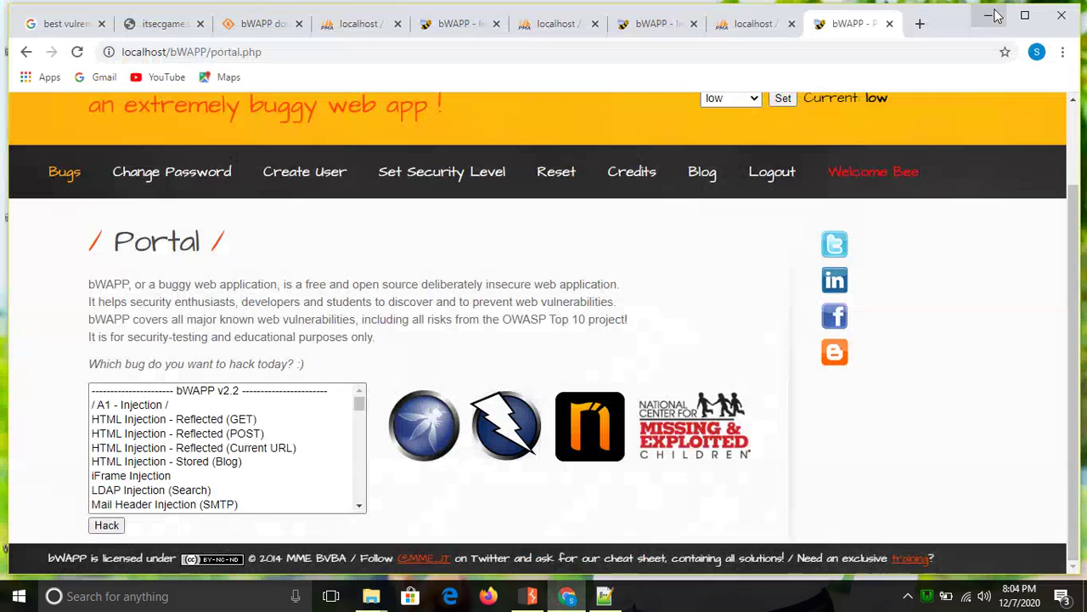
left_click(993, 12)
right_click(941, 30)
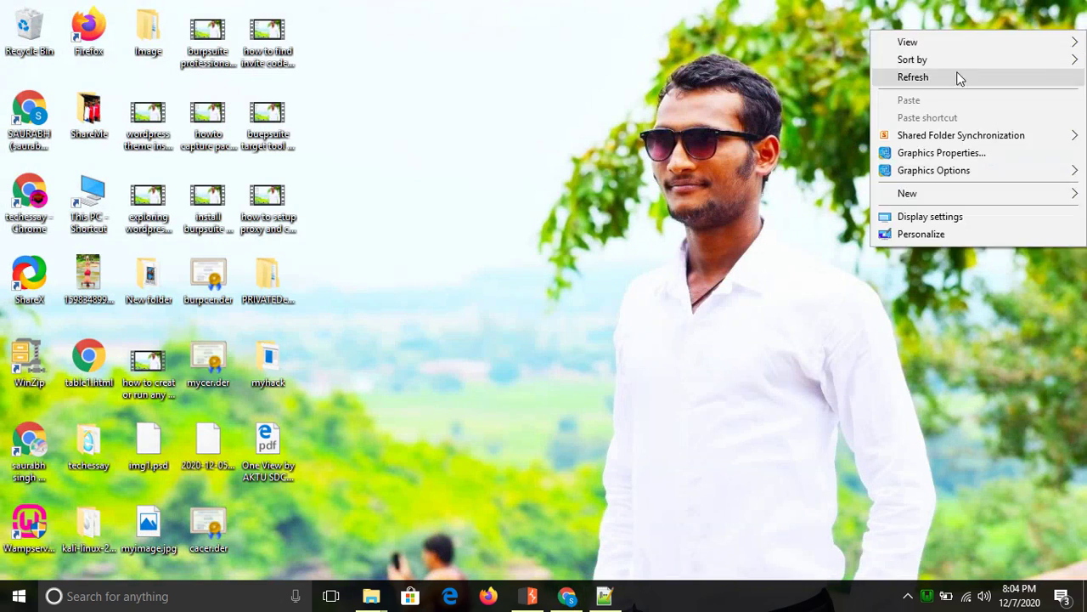
right_click(959, 75)
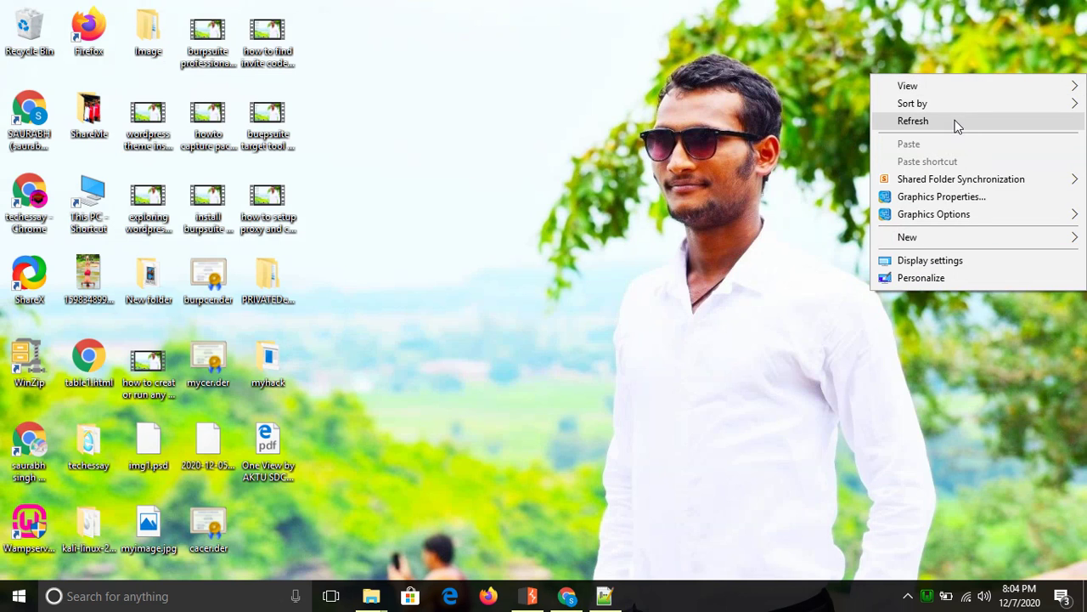
left_click(957, 123)
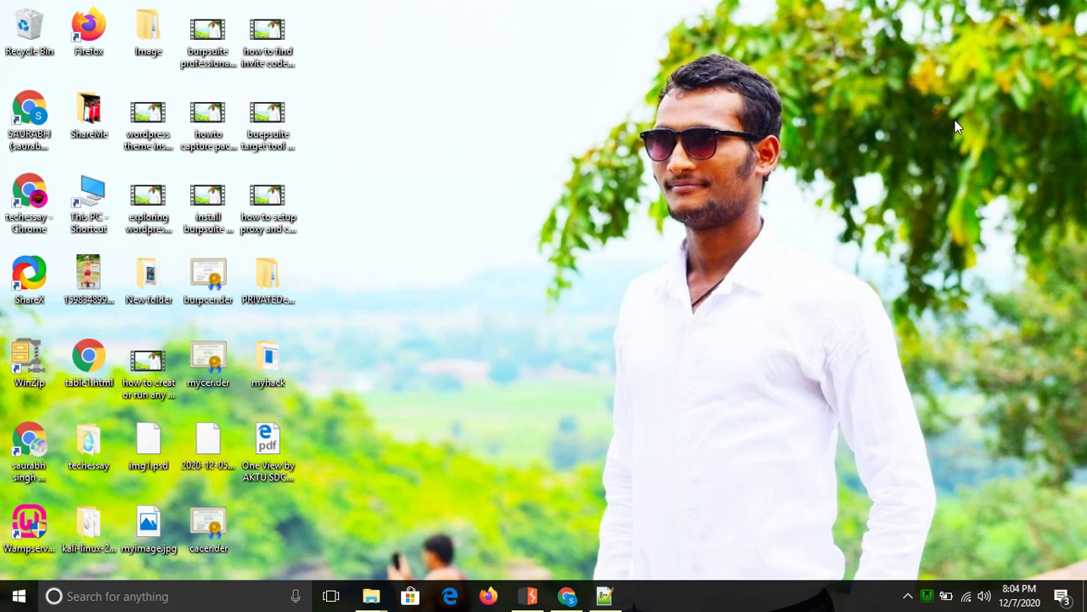
- Switch to Burp Suite Professional to view its dashboard, and minimize it again
mouse_move(530, 596)
left_click(458, 514)
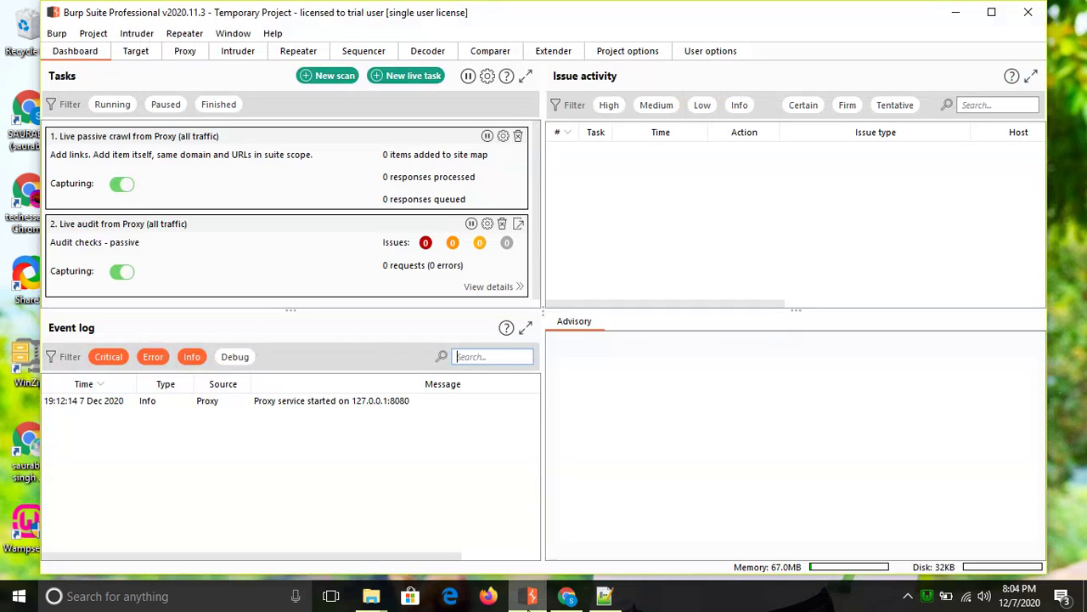
left_click(956, 17)
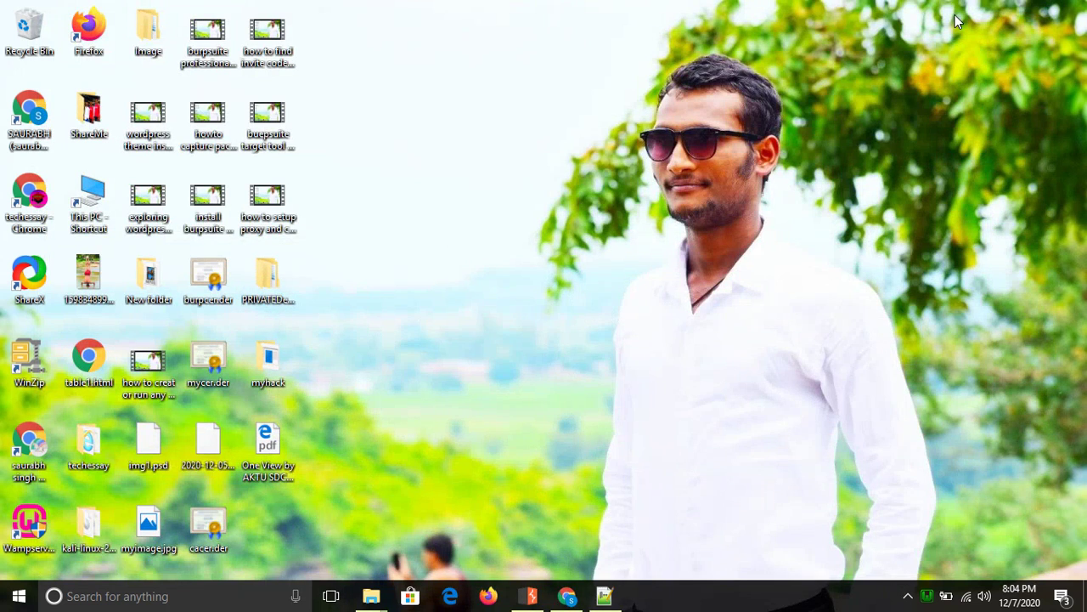